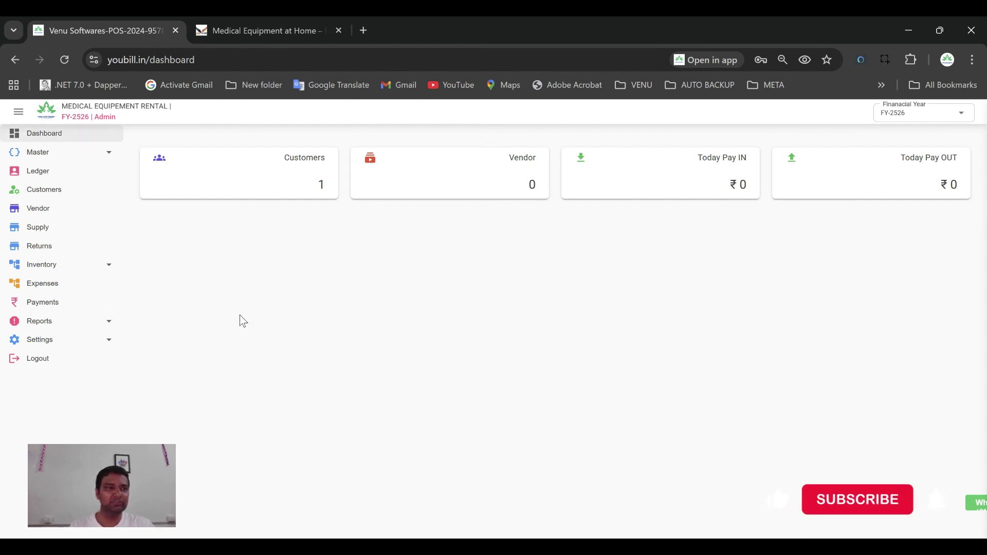
# Browse the Category, Units, Product/Service (Services tab) and Expenses Category master lists
pyautogui.click(46, 153)
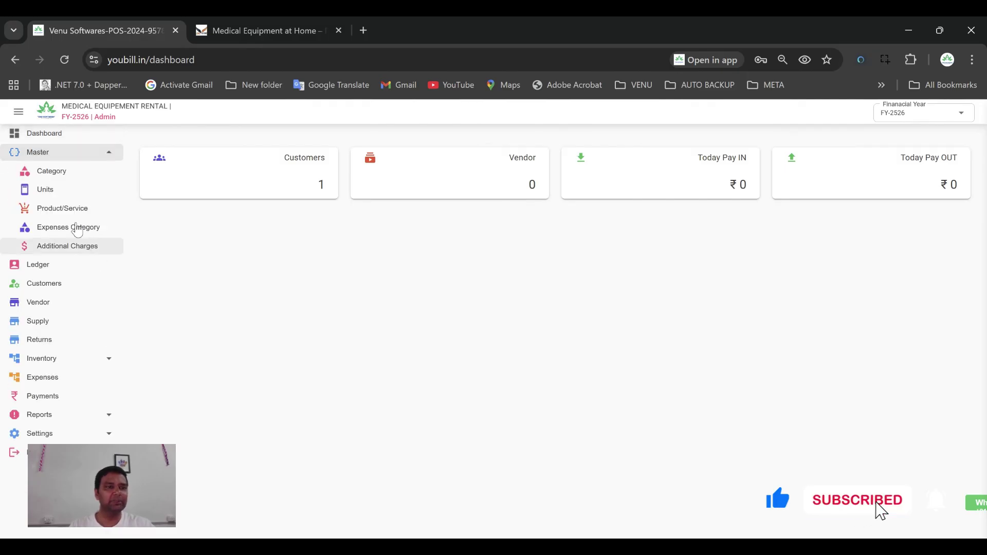
pyautogui.click(49, 171)
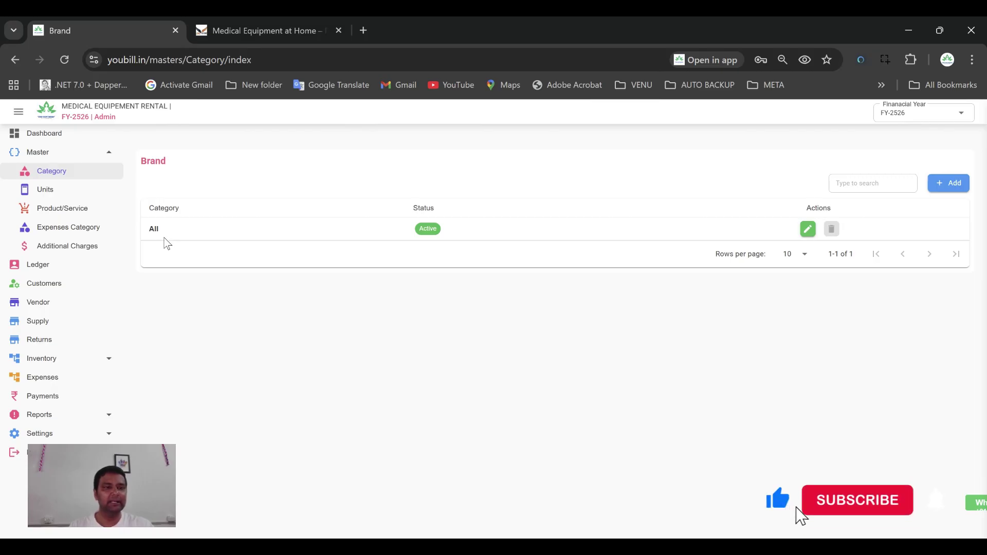
pyautogui.click(58, 190)
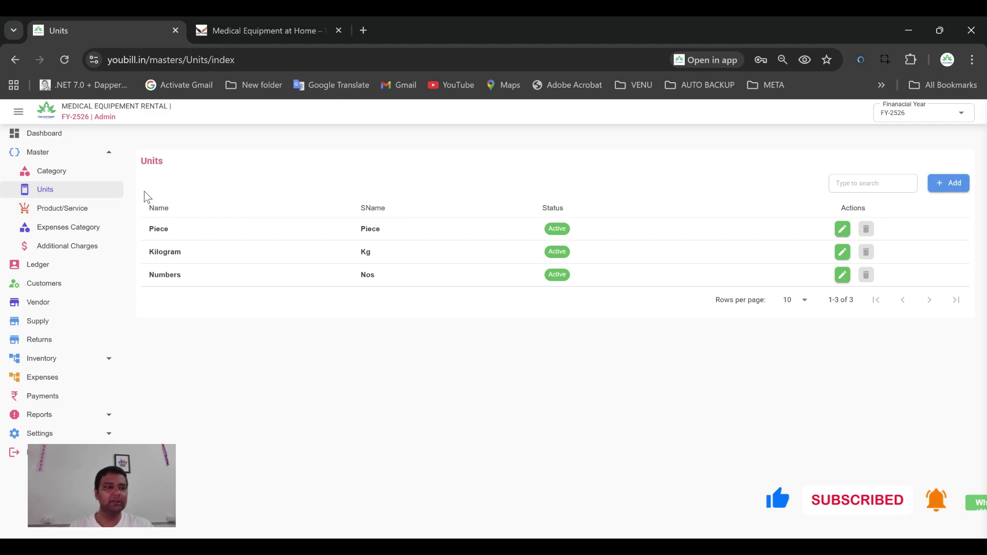
pyautogui.click(61, 215)
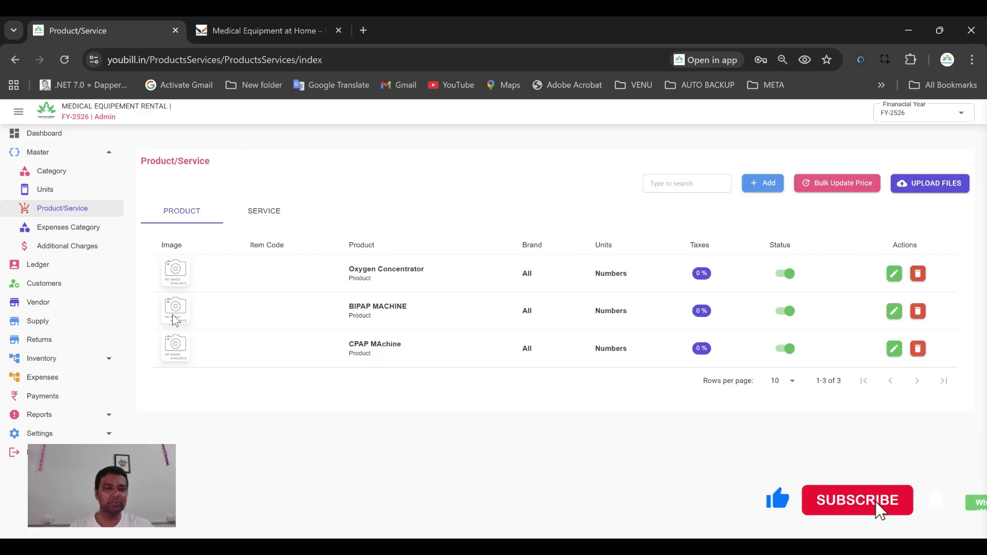
pyautogui.click(271, 223)
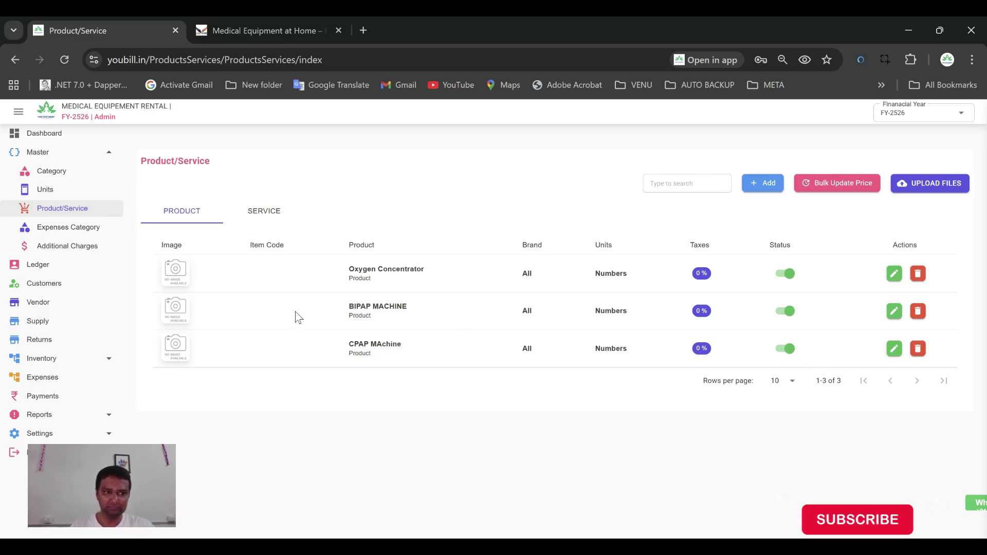
pyautogui.click(68, 228)
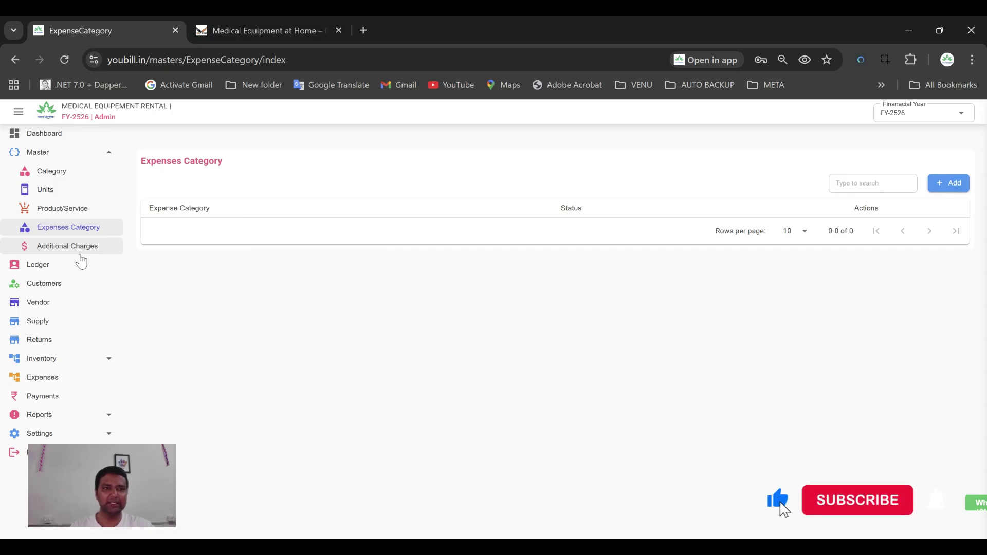
# Create a new additional charge named TRANSPORT CHARGE of type Addition
pyautogui.click(78, 251)
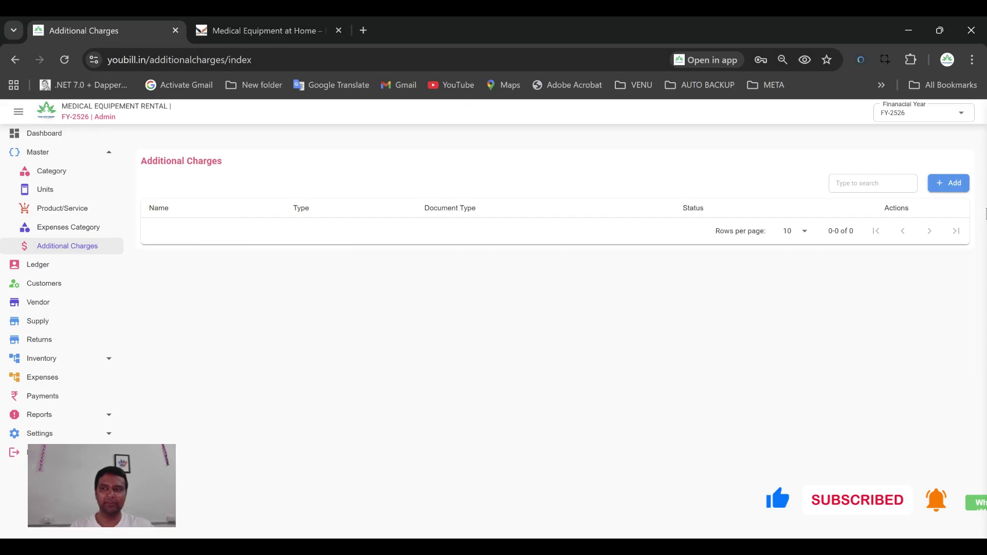
pyautogui.click(949, 183)
pyautogui.click(442, 278)
pyautogui.write('TRANS')
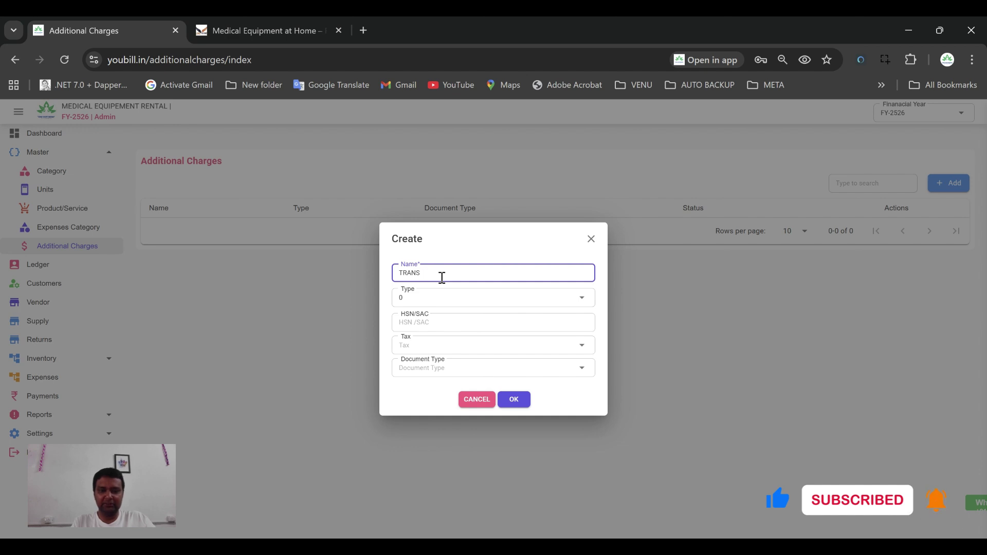
pyautogui.write('AORT CHARGE')
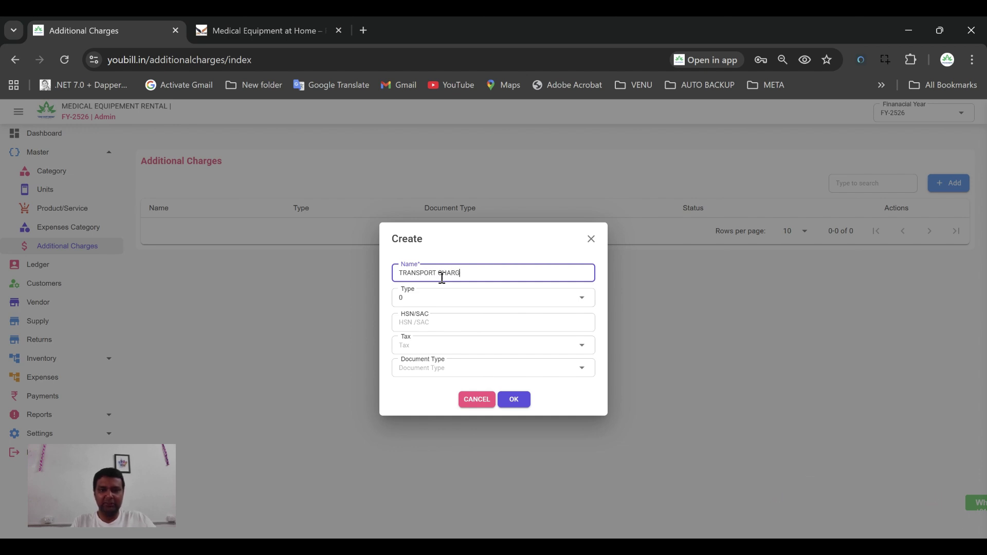
pyautogui.click(440, 298)
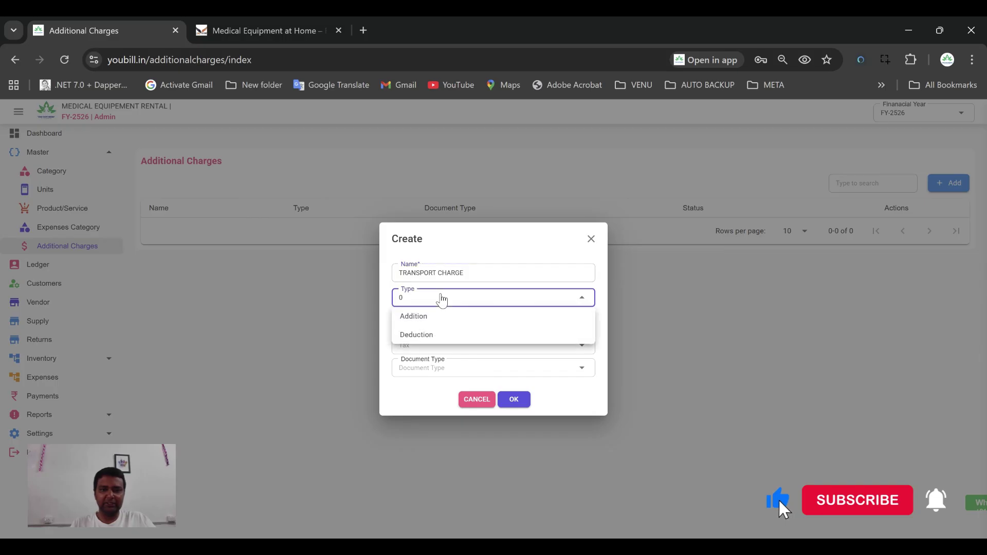
pyautogui.click(414, 316)
pyautogui.click(432, 322)
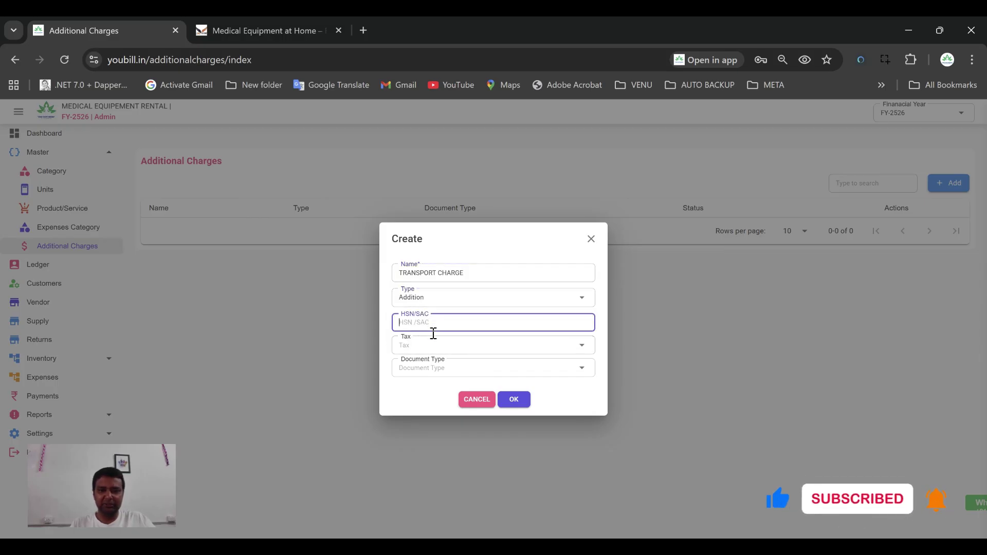
# Give the charge 0 % tax and document type All, then save it
pyautogui.click(435, 345)
pyautogui.click(469, 350)
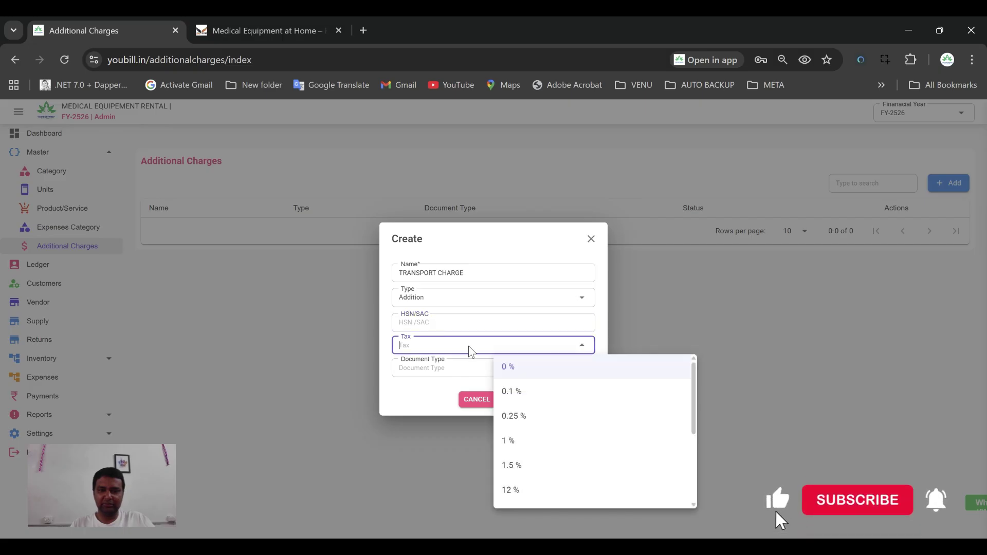
pyautogui.click(519, 373)
pyautogui.click(465, 370)
pyautogui.click(486, 374)
pyautogui.click(509, 388)
pyautogui.click(512, 399)
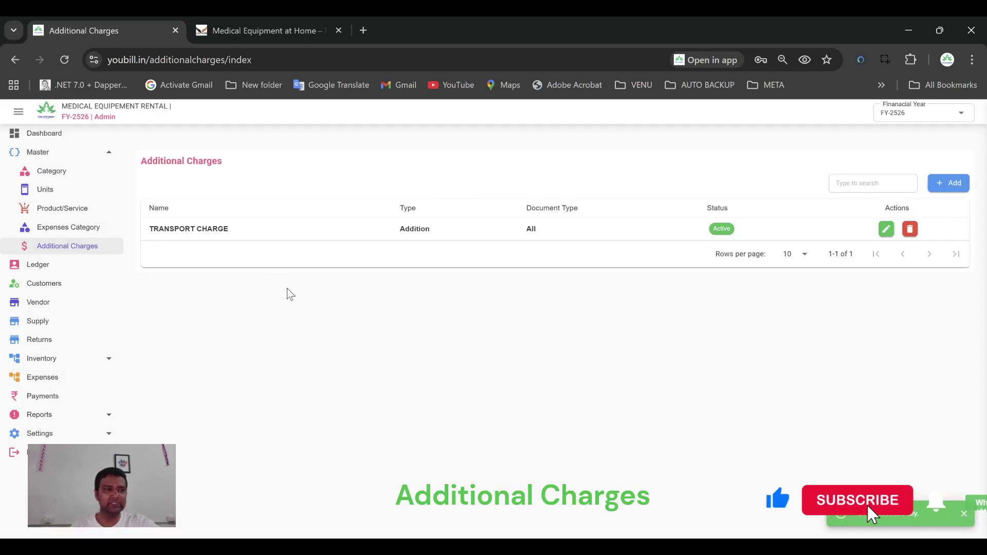
pyautogui.click(49, 153)
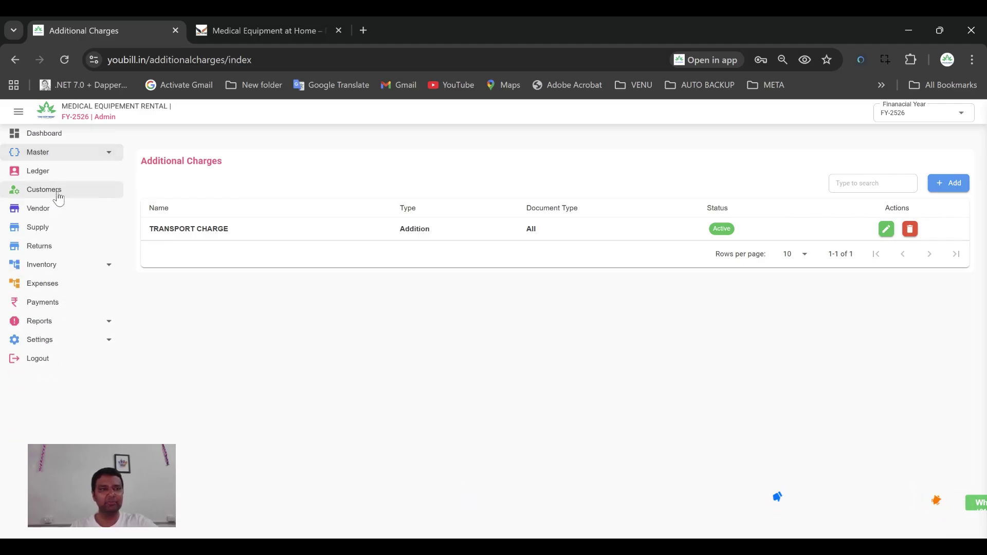
# Start a new customer named VENU SOFTWARES and enter the contact person's name
pyautogui.click(58, 195)
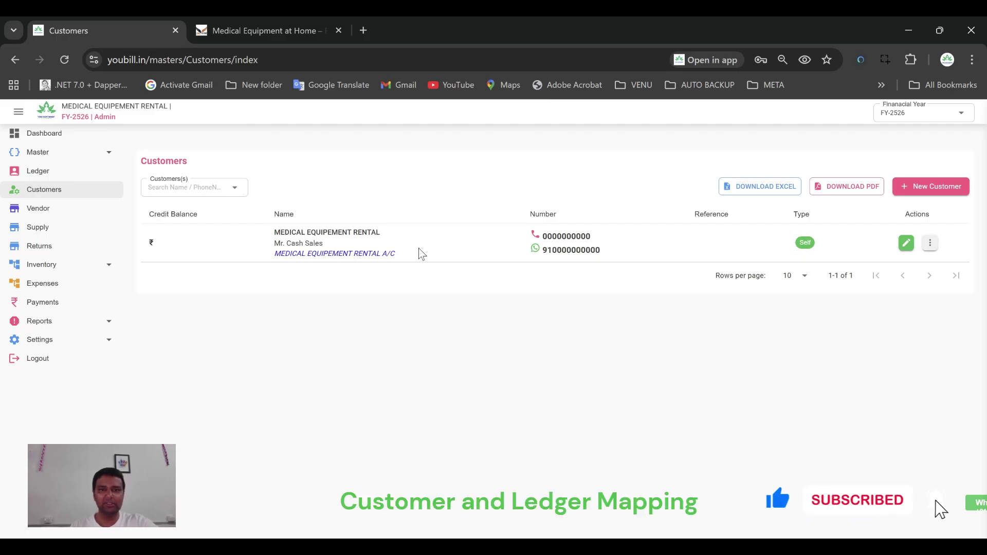
pyautogui.click(919, 191)
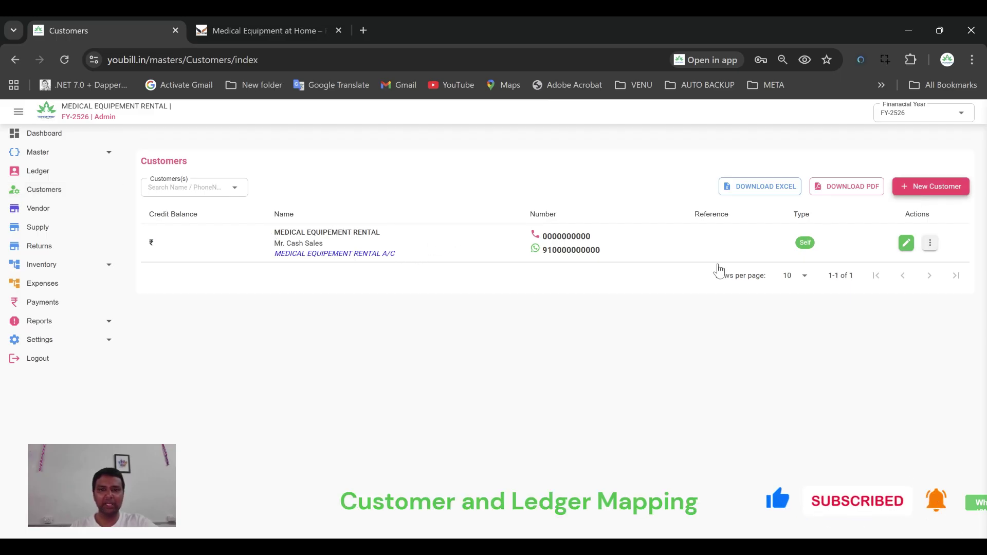
pyautogui.click(348, 170)
pyautogui.write('VENU SOF')
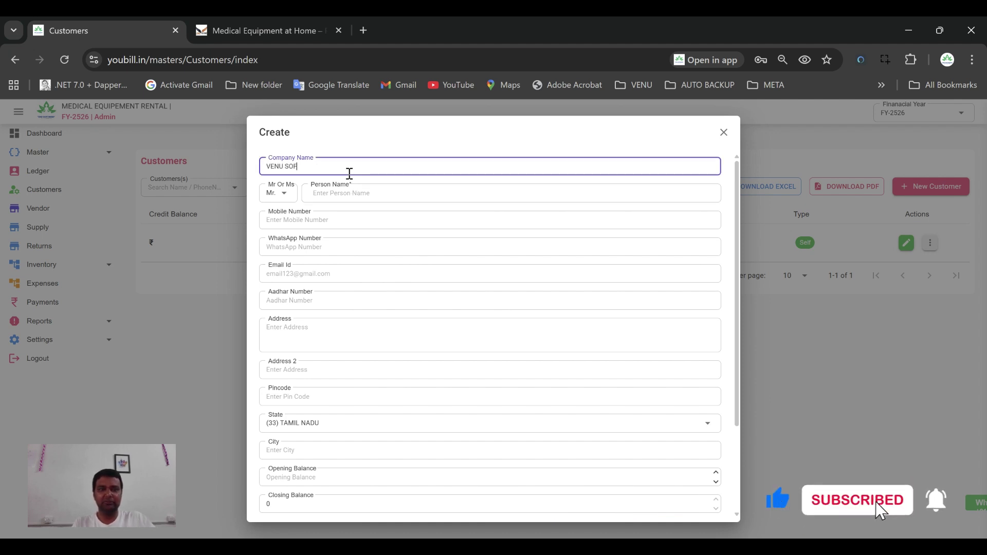
pyautogui.write('TWARES')
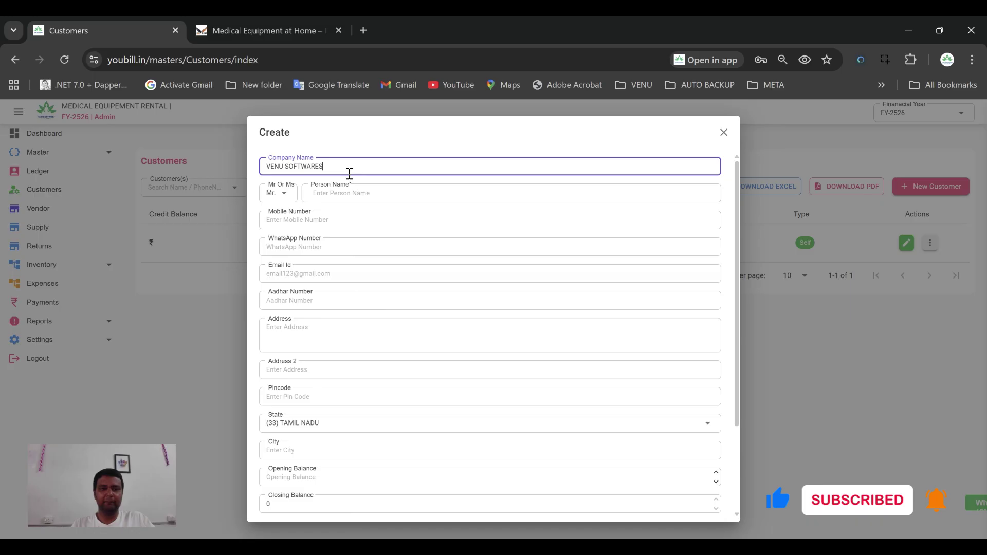
pyautogui.click(546, 192)
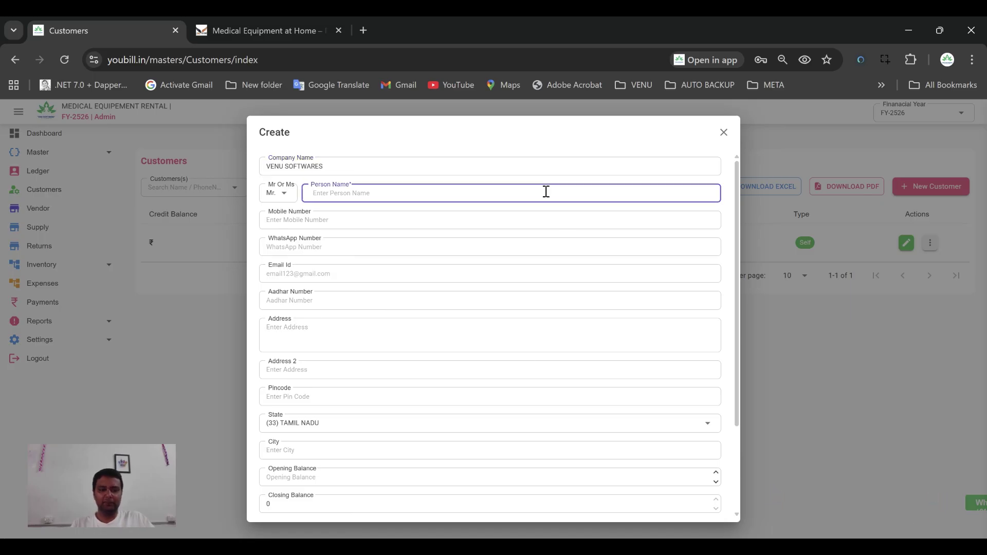
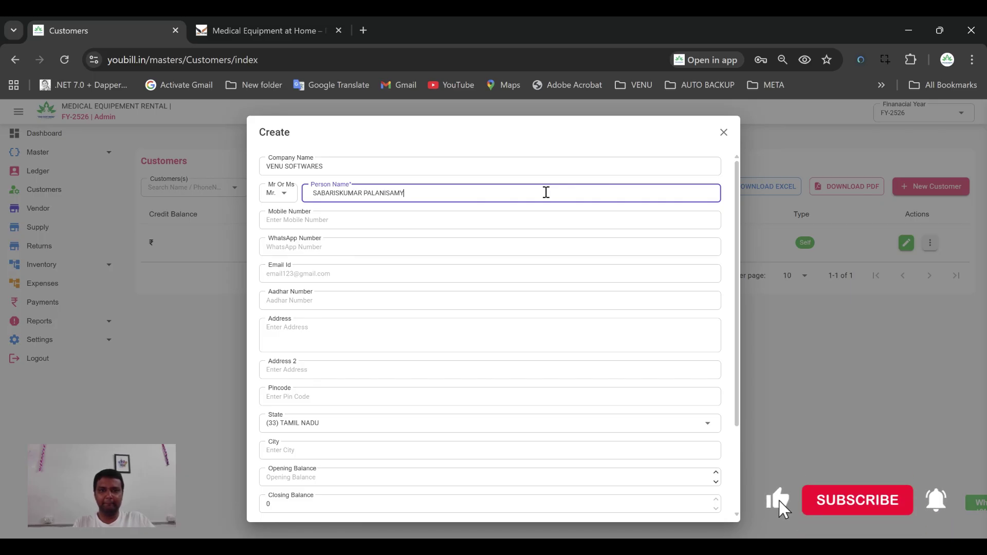
# Enter the customer's mobile number and reuse it as the WhatsApp number after 91
pyautogui.click(494, 226)
pyautogui.click(315, 251)
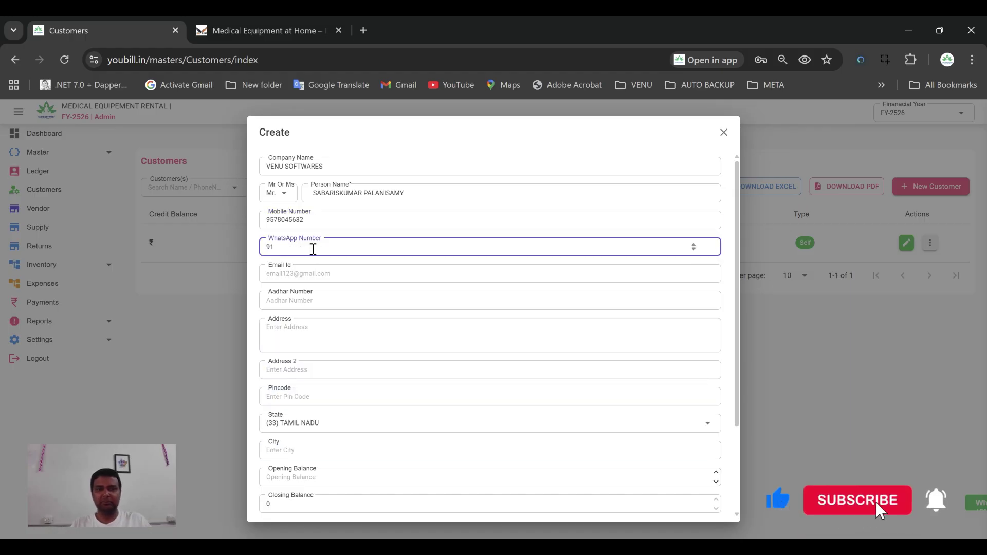
pyautogui.doubleClick(310, 221)
pyautogui.hotkey('ctrl', 'c')
pyautogui.click(297, 251)
pyautogui.hotkey('ctrl', 'v')
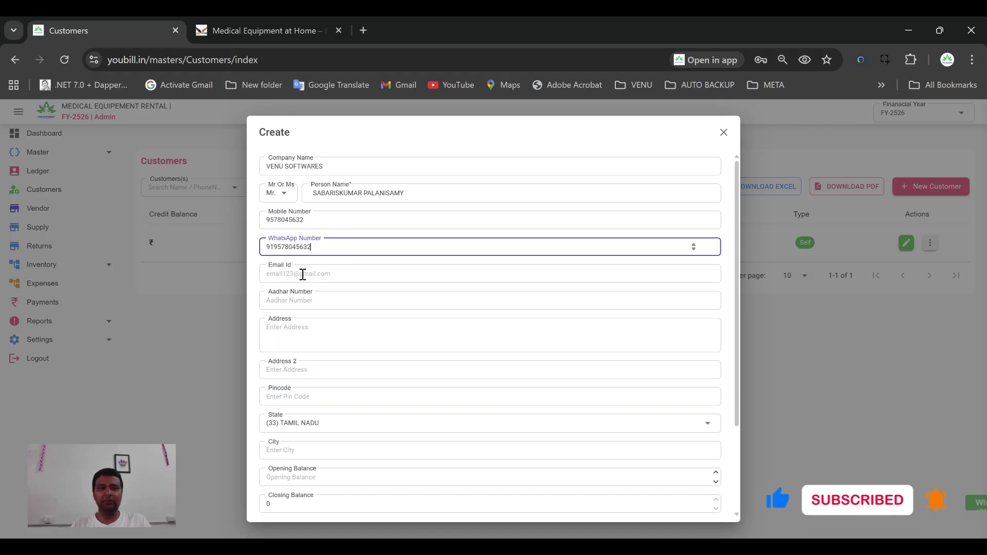
# Set the city to Tiruppur and save the new customer
pyautogui.scroll(-3, 342, 334)
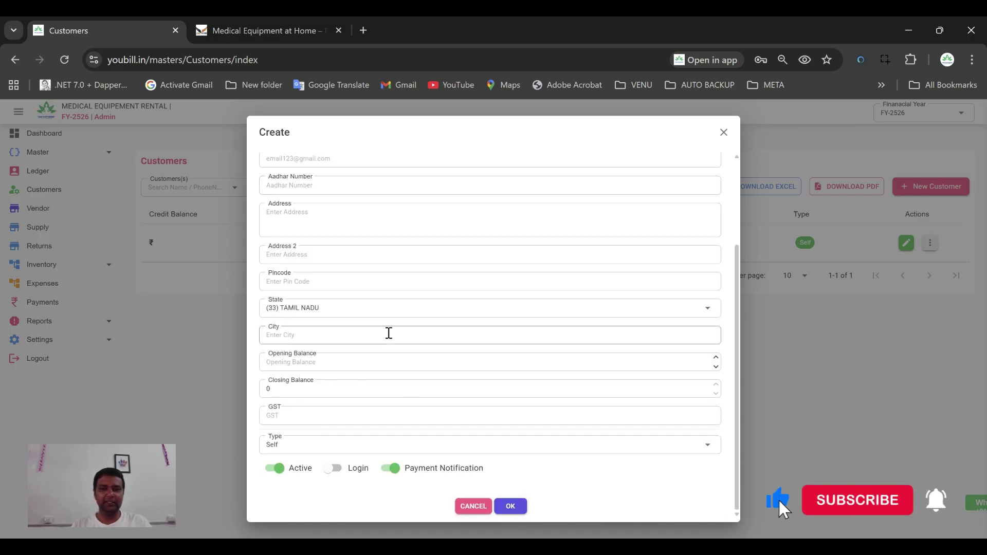
pyautogui.click(390, 333)
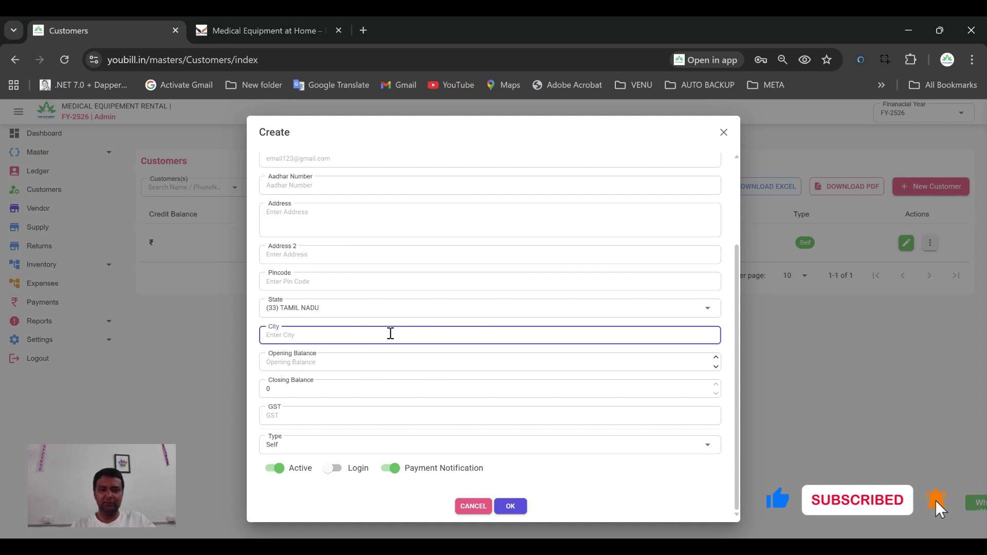
pyautogui.write('Tiruppur')
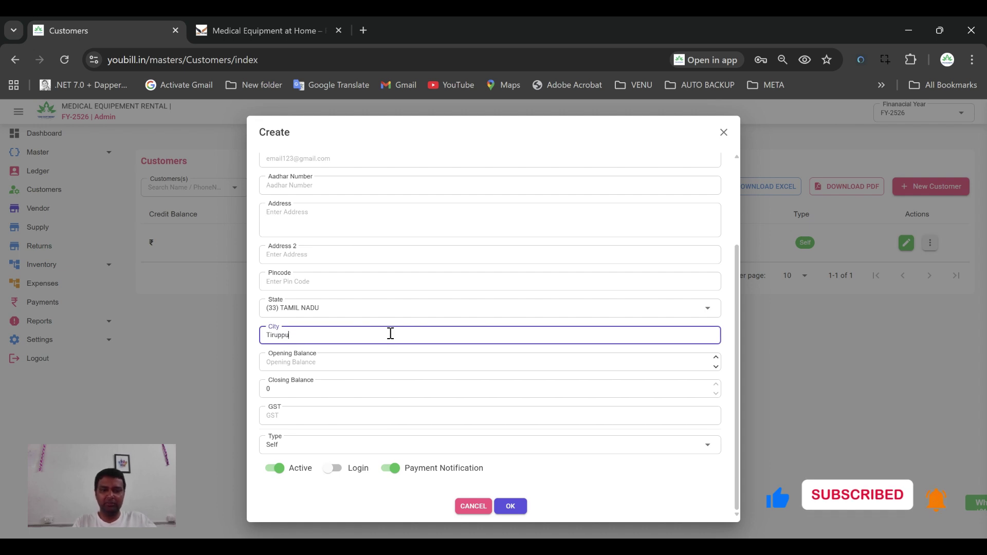
pyautogui.click(559, 380)
pyautogui.click(522, 513)
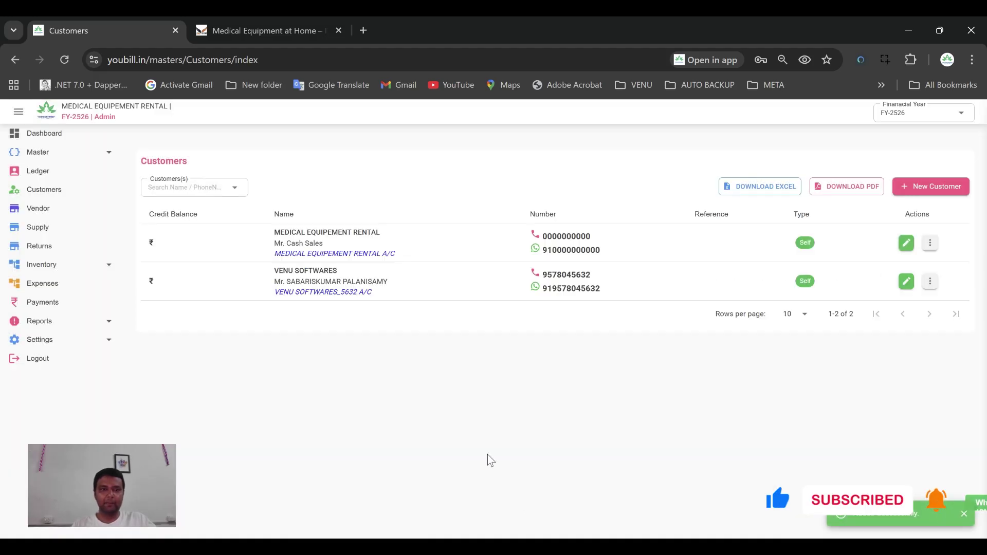
# Review the bank accounts list and the ledger list in Settings
pyautogui.moveTo(274, 271); pyautogui.dragTo(346, 280)
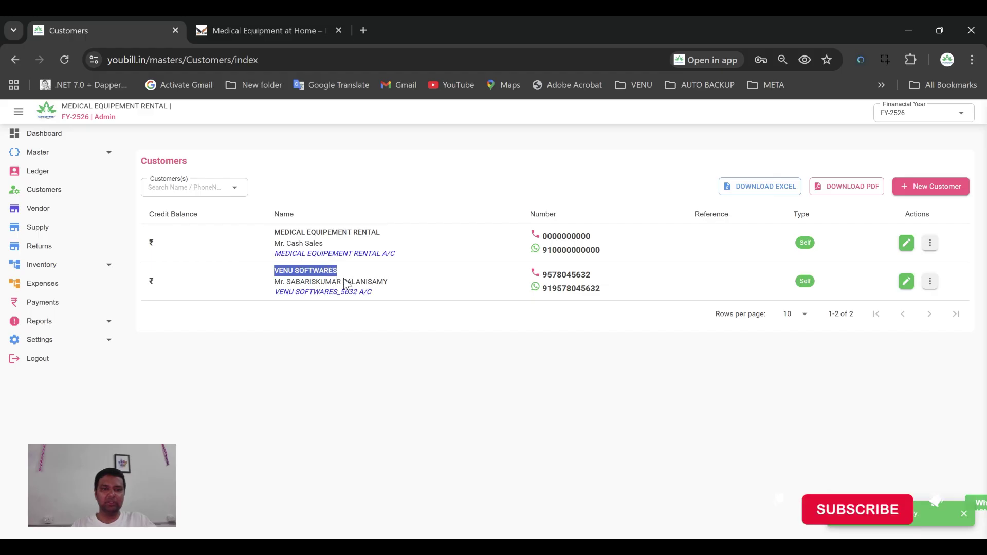
pyautogui.click(282, 311)
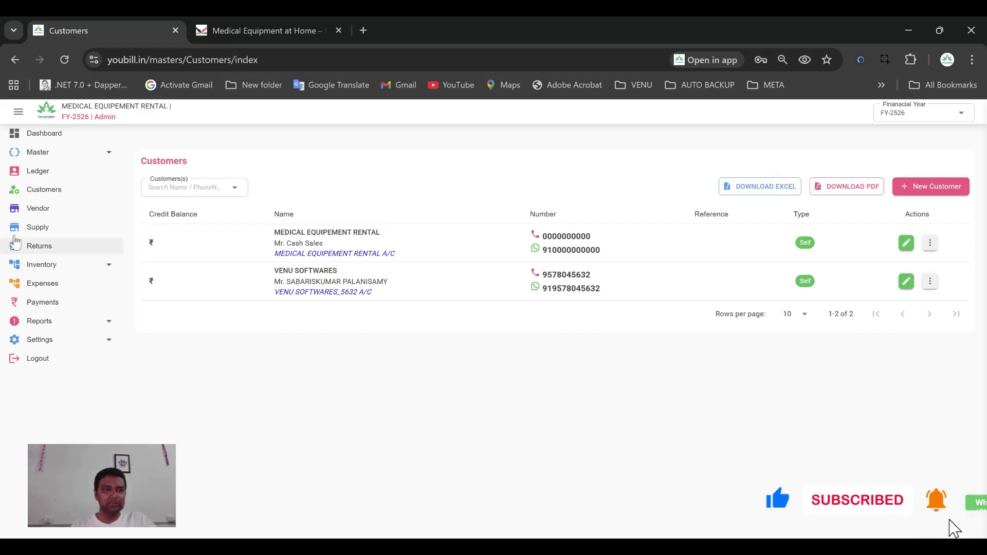
pyautogui.click(40, 339)
pyautogui.click(54, 360)
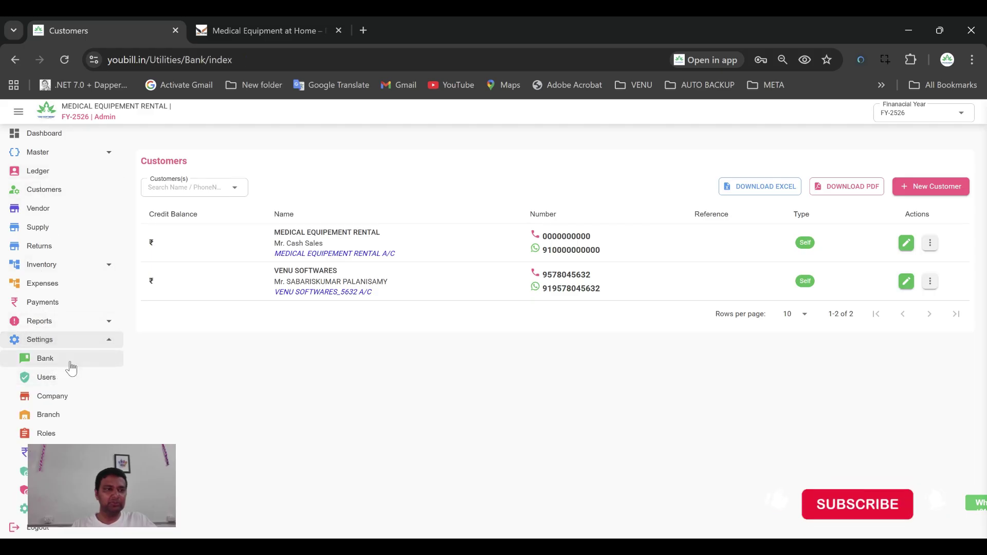
pyautogui.click(41, 172)
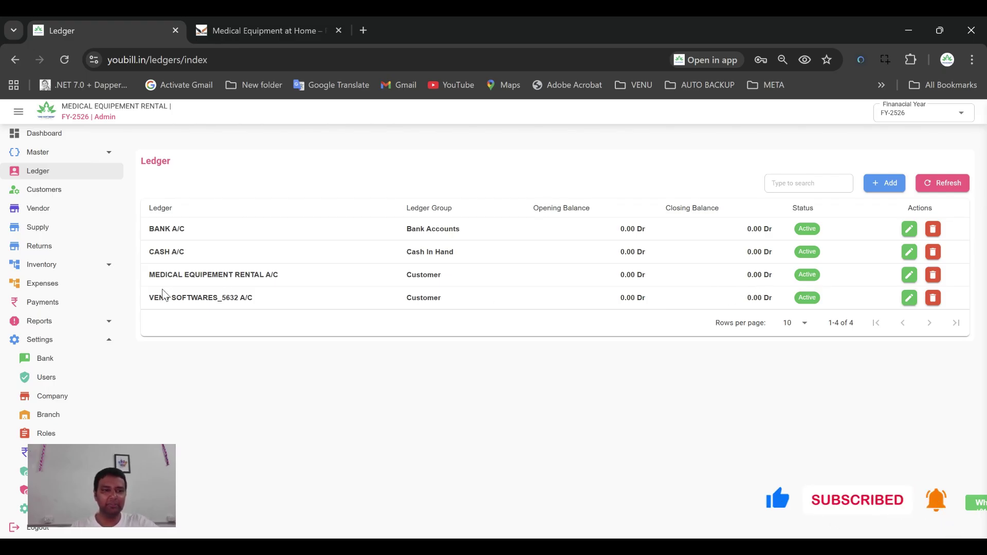
# Check the financial year choices unchanged, then go to the Supply records
pyautogui.click(900, 120)
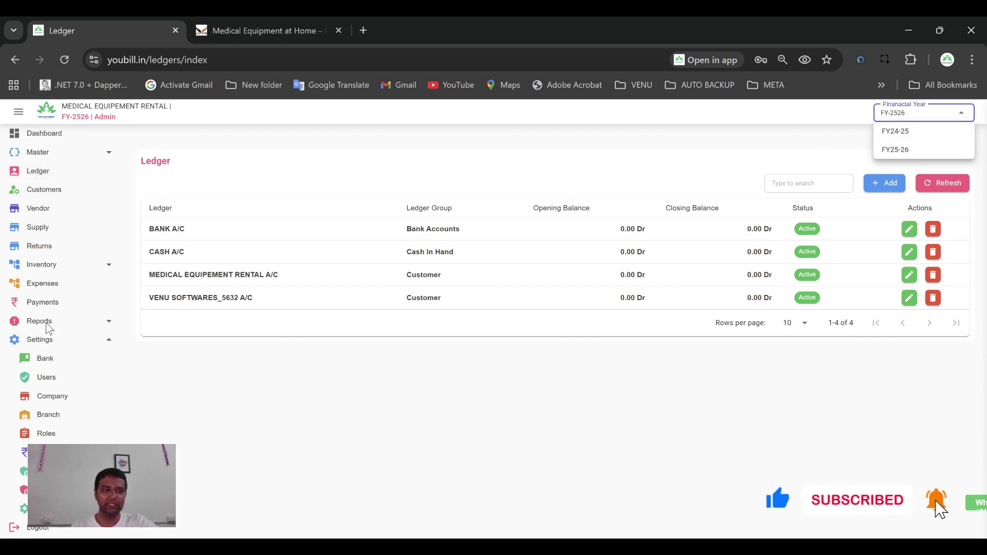
pyautogui.click(46, 346)
pyautogui.click(45, 343)
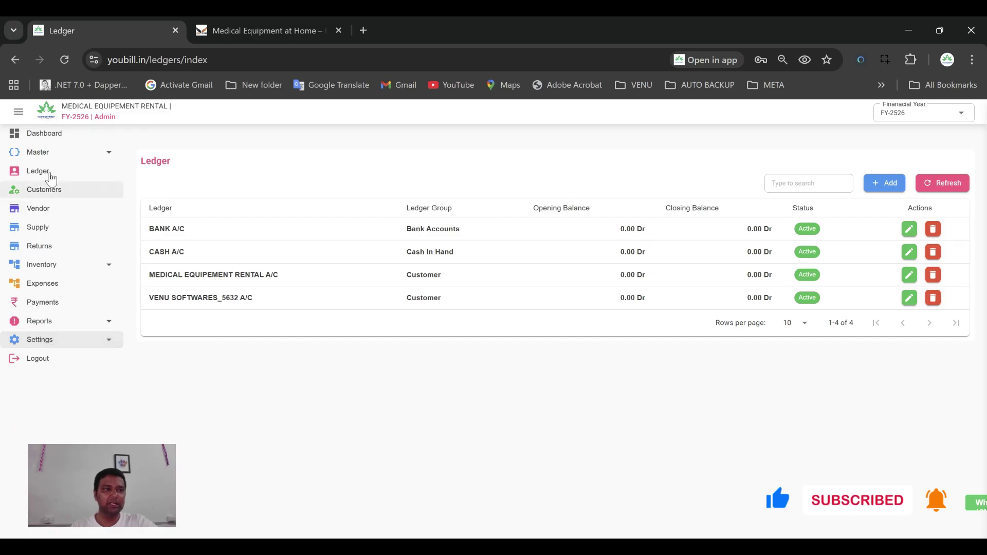
pyautogui.click(40, 227)
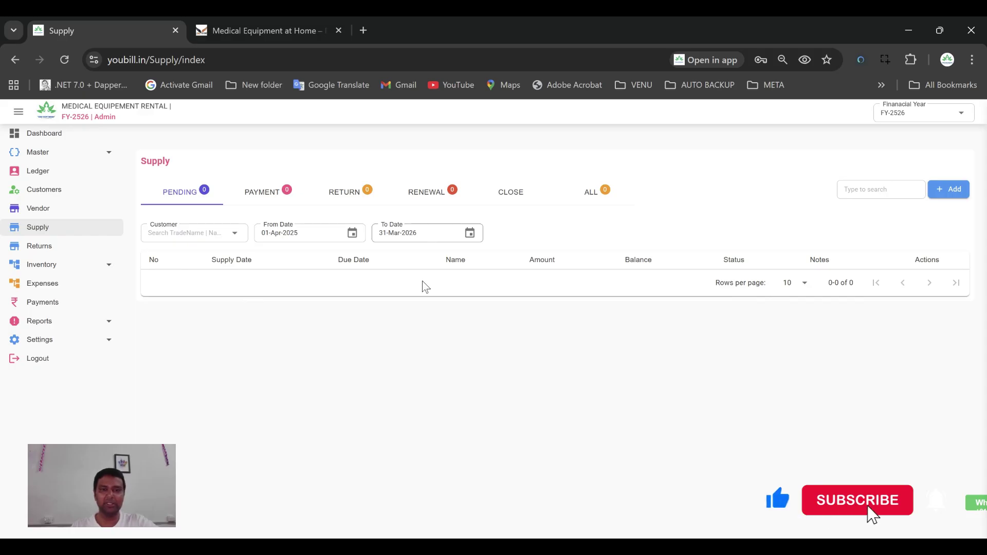
# Start a new supply for VENU SOFTWARES with Oxygen Concentrator as the service
pyautogui.click(939, 195)
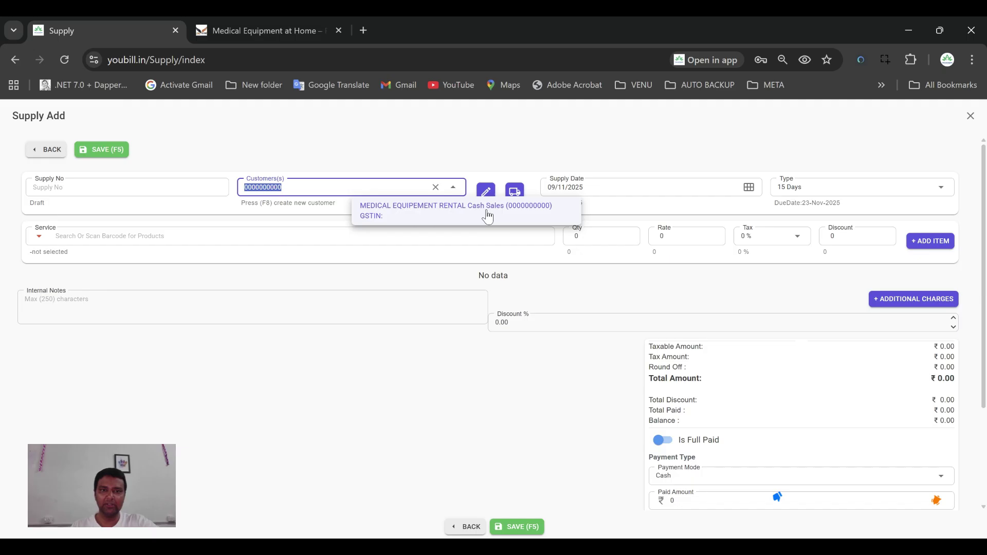
pyautogui.press('BackSpace')
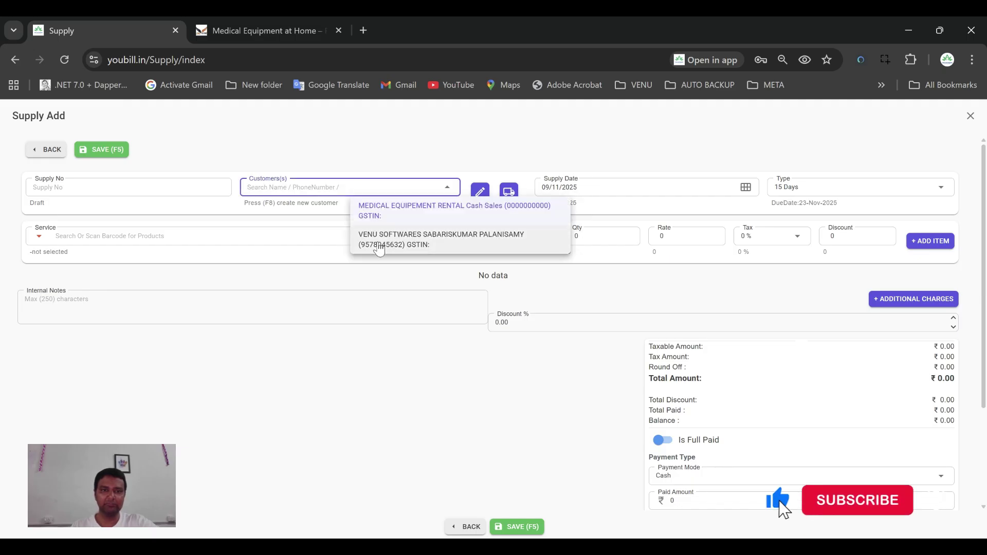
pyautogui.click(379, 242)
pyautogui.click(293, 232)
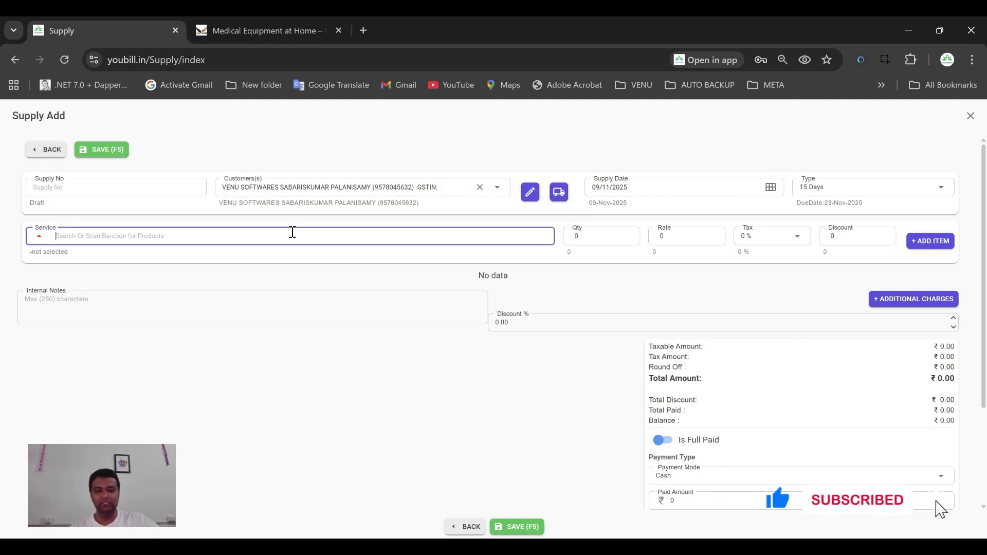
pyautogui.write('o')
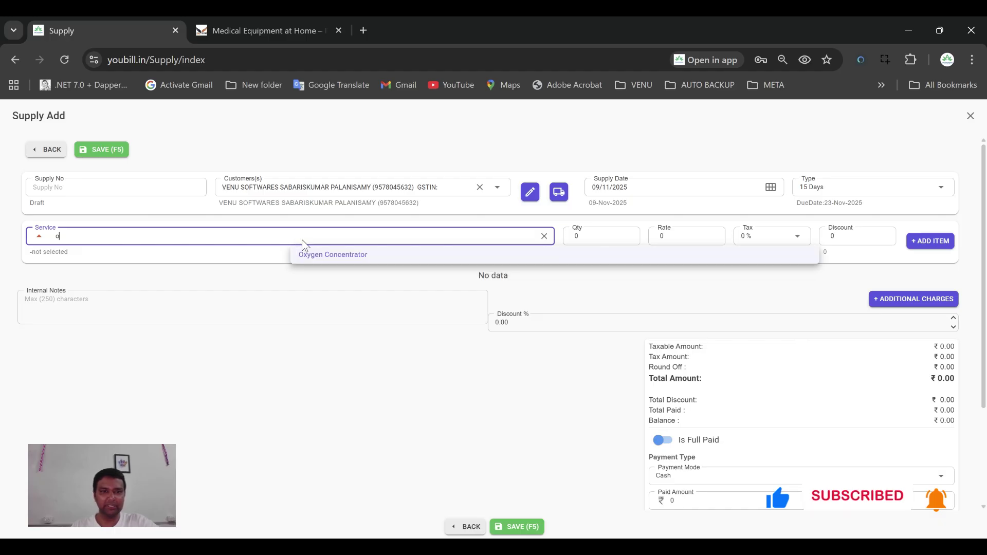
pyautogui.click(329, 255)
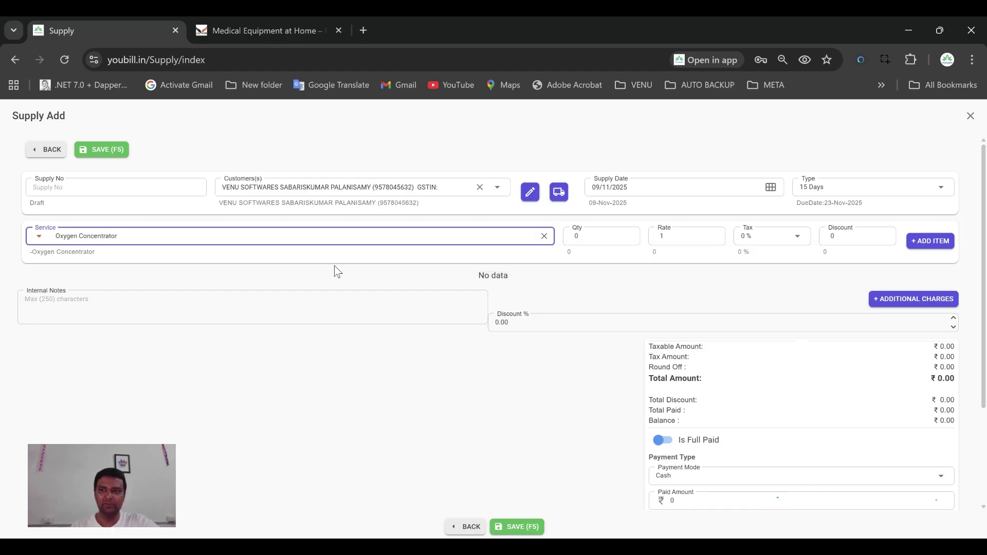
# Leave the rental period at 15 Days after trying 1 Month, and check the date
pyautogui.click(839, 195)
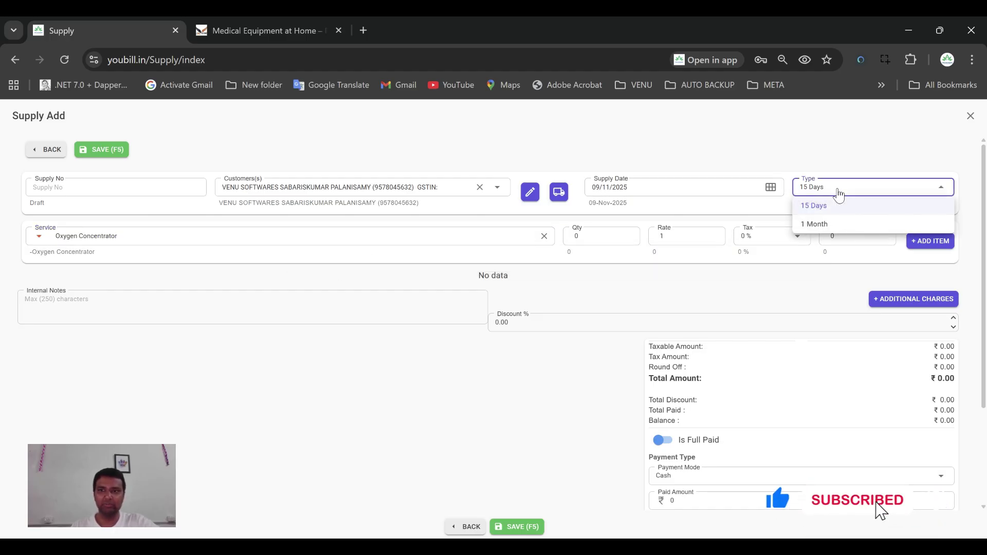
pyautogui.click(824, 152)
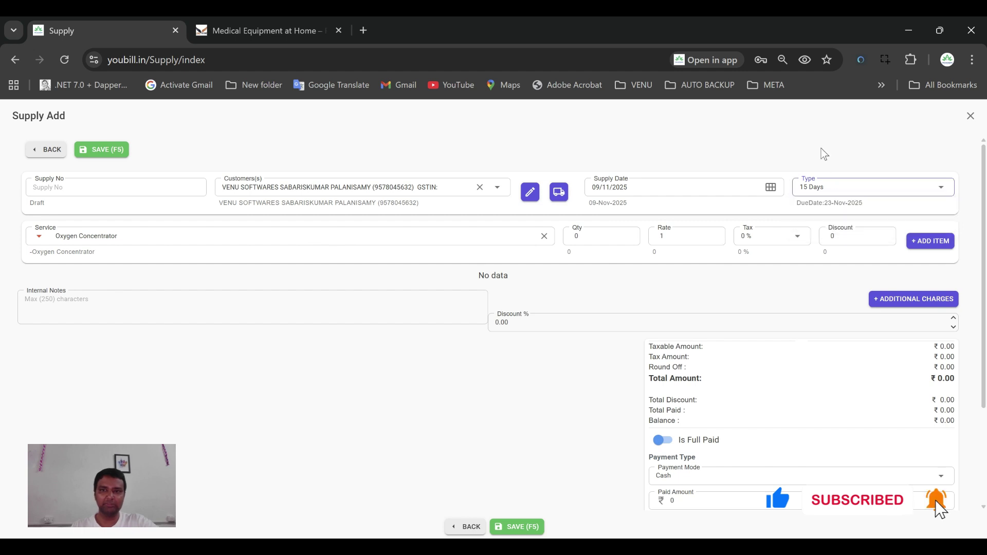
pyautogui.click(814, 190)
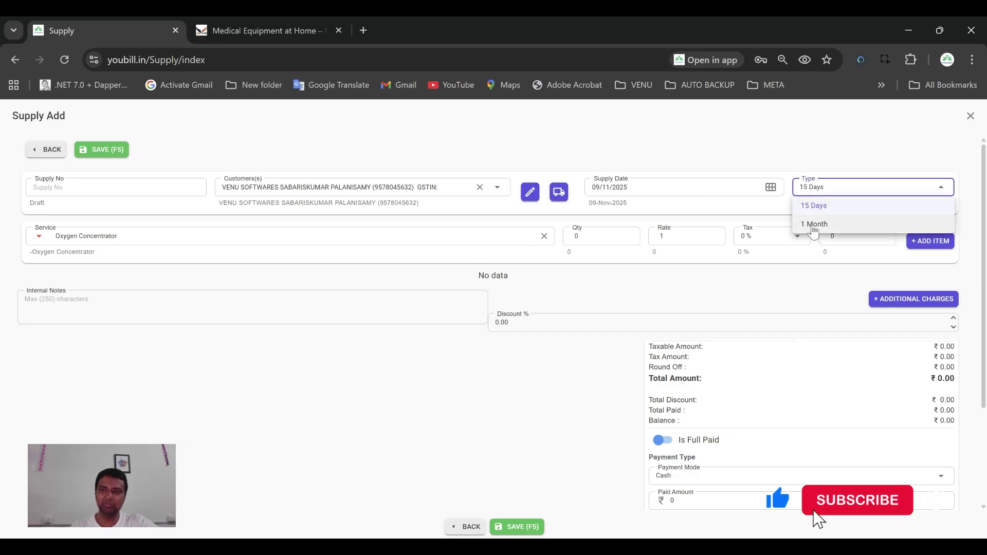
pyautogui.click(813, 225)
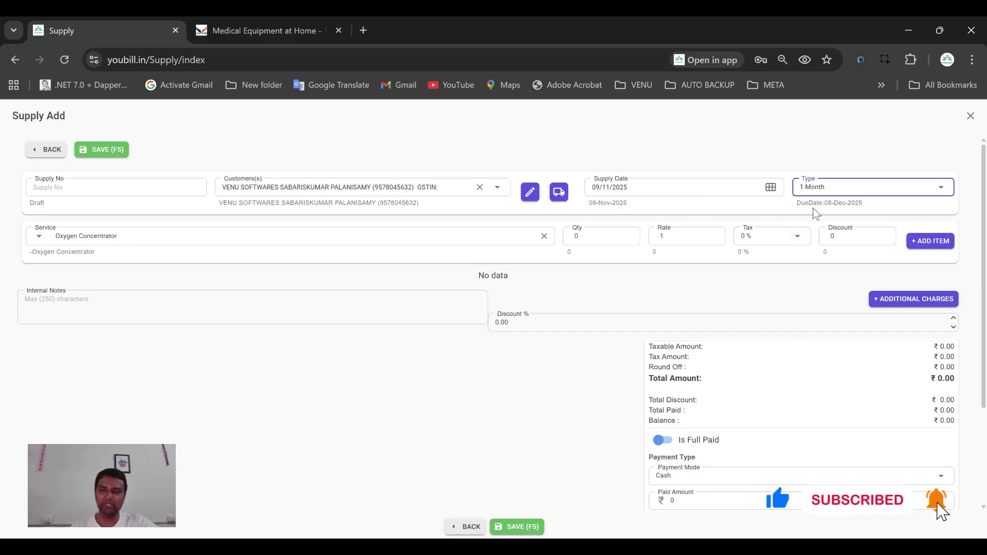
pyautogui.click(821, 190)
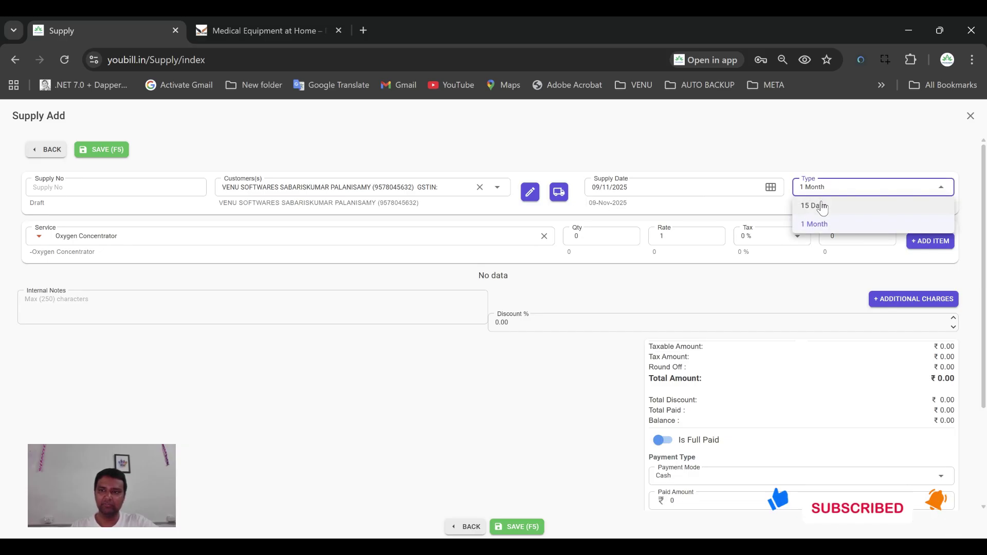
pyautogui.click(808, 206)
pyautogui.click(777, 195)
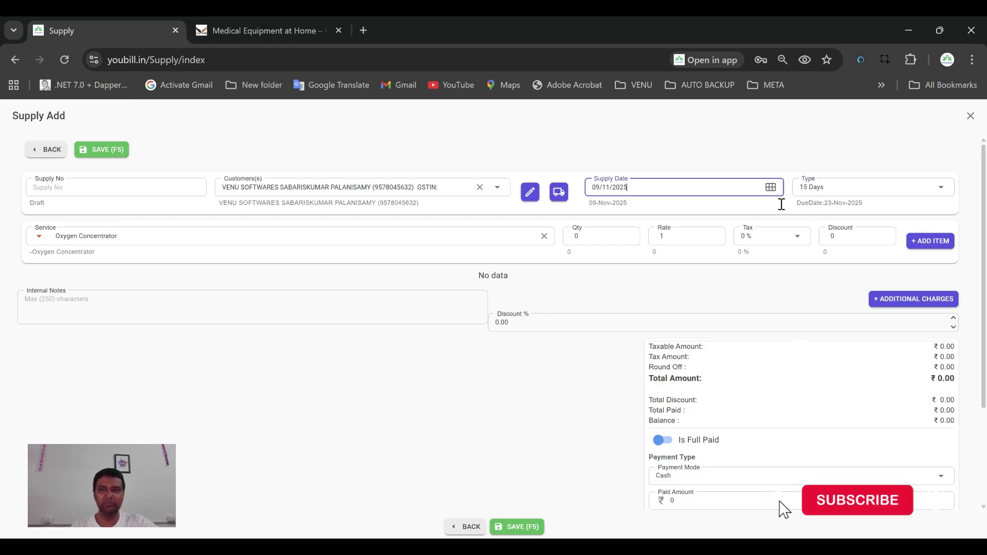
# Add the Oxygen Concentrator line with quantity 1 and rate 1000
pyautogui.click(570, 236)
pyautogui.write('1')
pyautogui.press('Return')
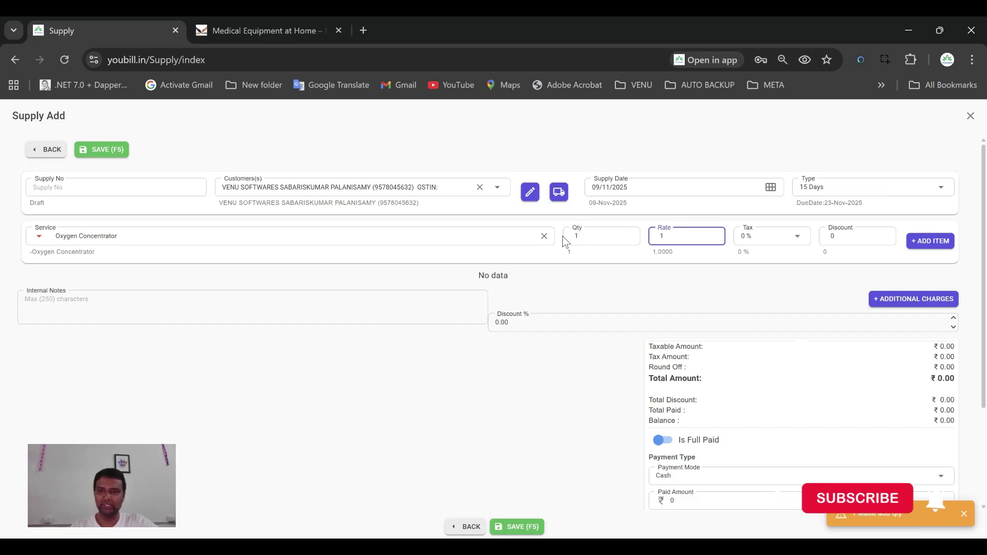
pyautogui.write('00')
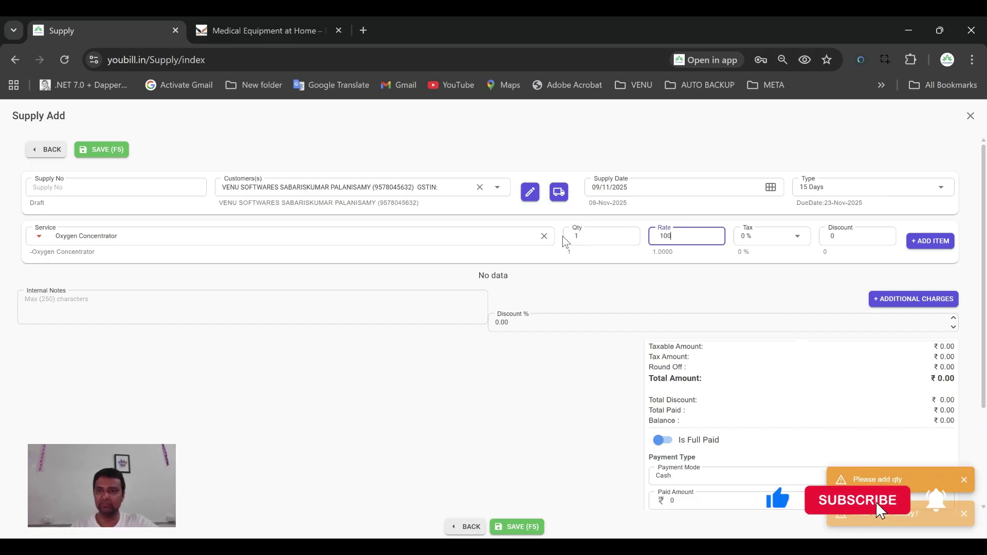
pyautogui.write('0')
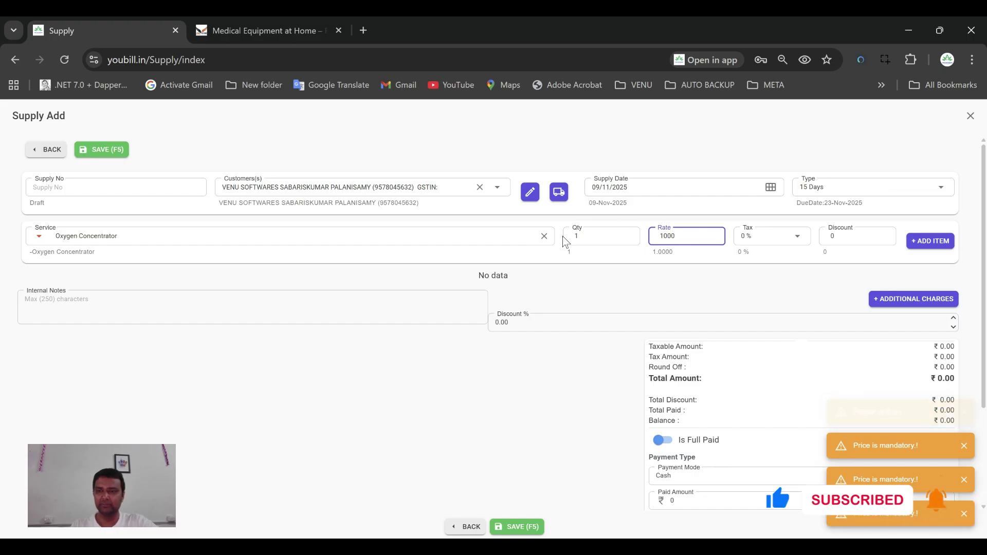
pyautogui.press('Return')
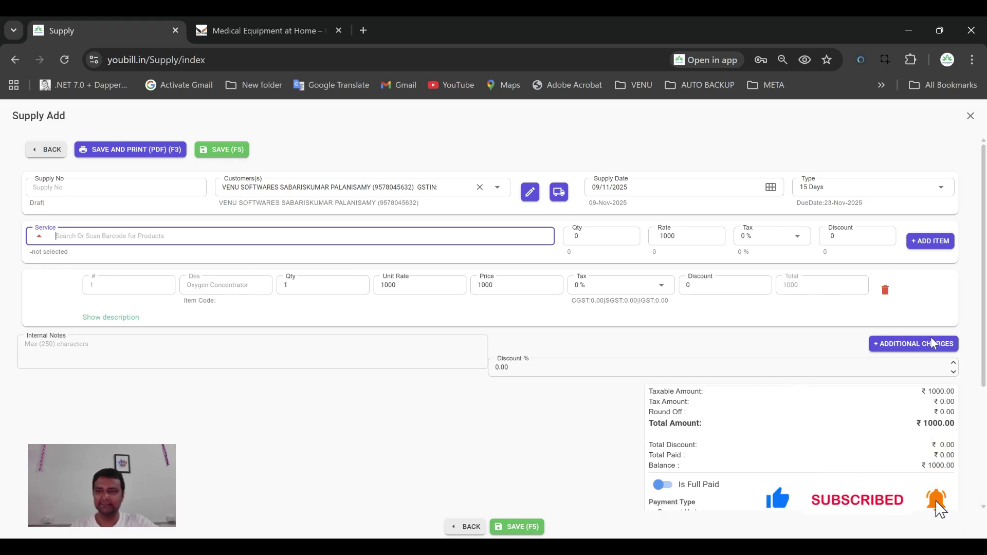
# Add a 250 transport charge to bring the total to 1250, and save supply SU00001
pyautogui.click(915, 342)
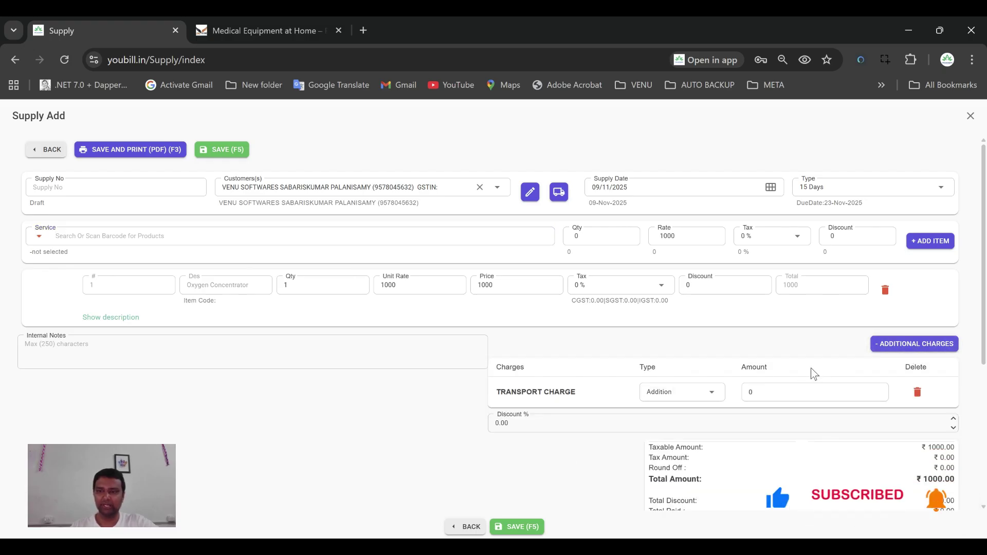
pyautogui.click(886, 345)
pyautogui.click(886, 345)
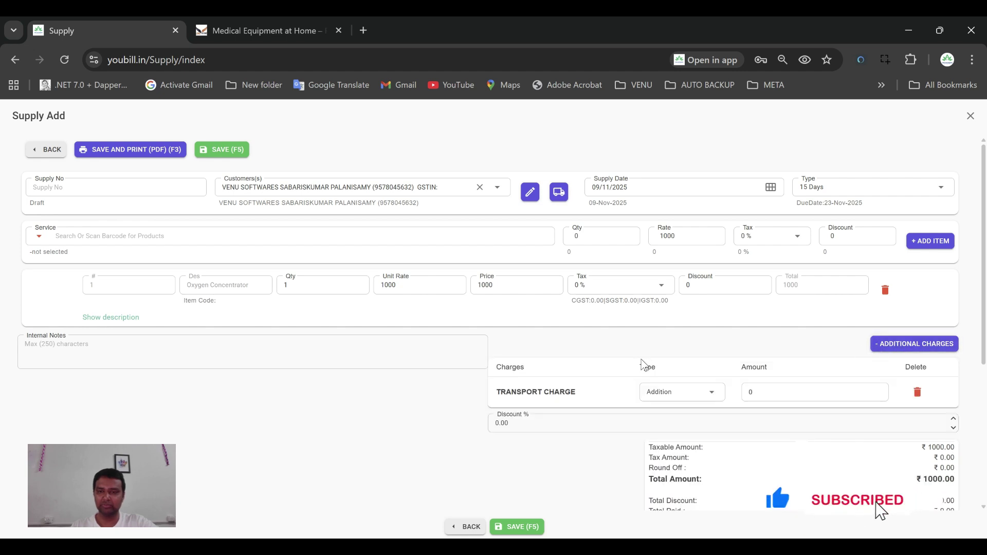
pyautogui.click(762, 393)
pyautogui.write('250')
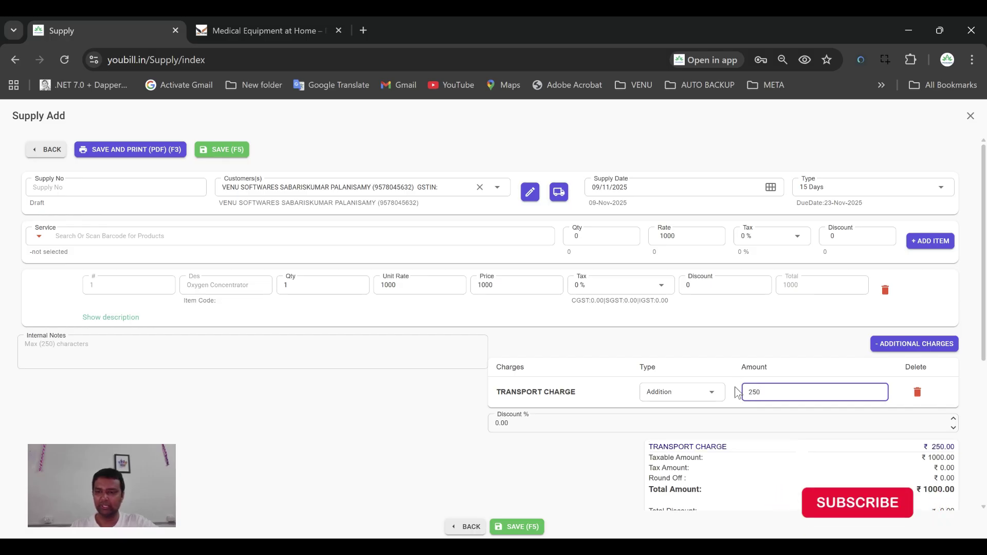
pyautogui.click(771, 437)
pyautogui.scroll(-4, 879, 443)
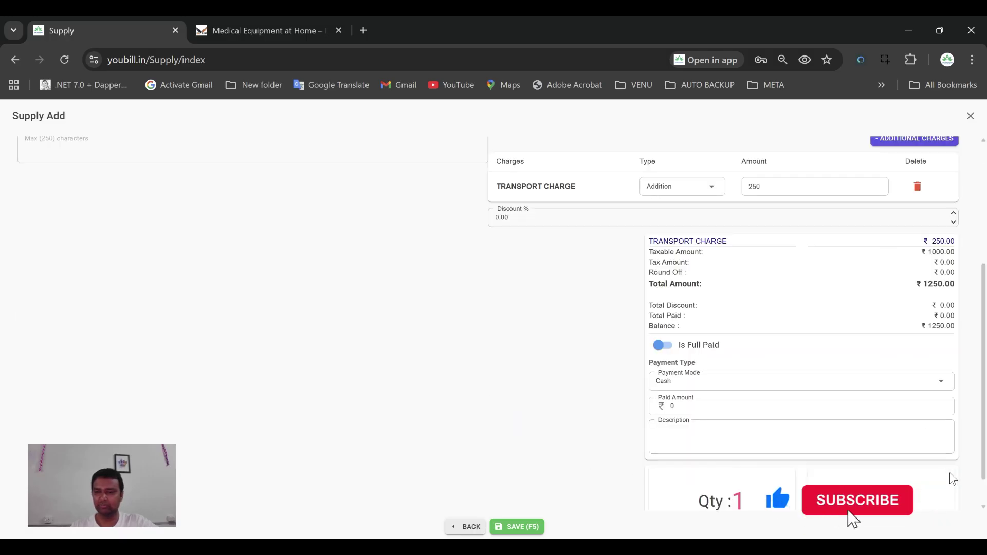
pyautogui.click(517, 528)
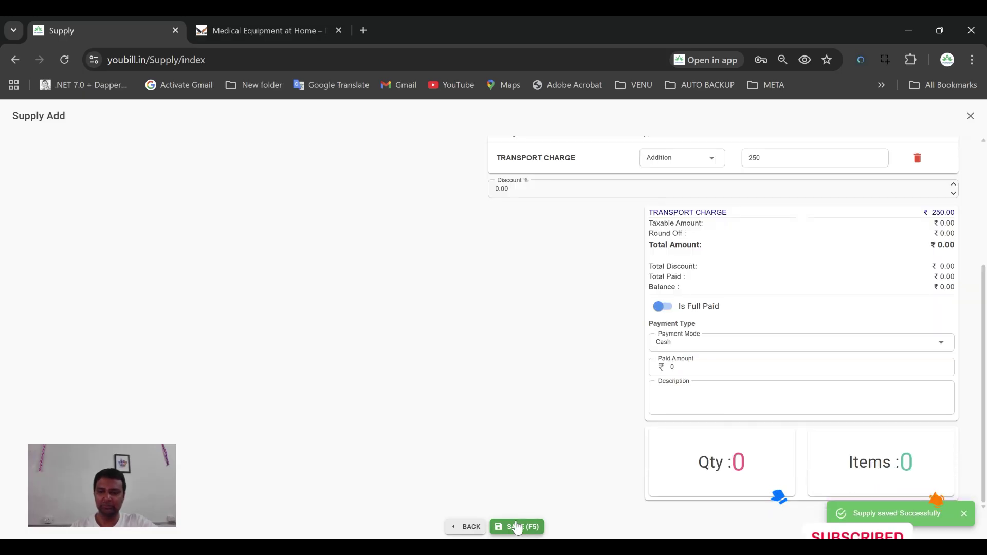
pyautogui.click(471, 527)
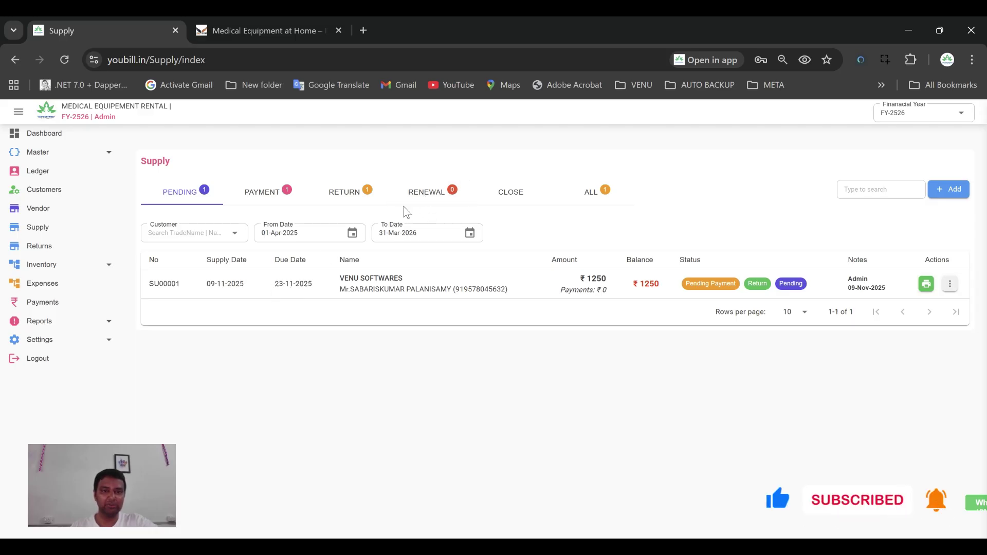
# Check the Renewal and Pending supply tabs, then open a new supply form
pyautogui.click(419, 197)
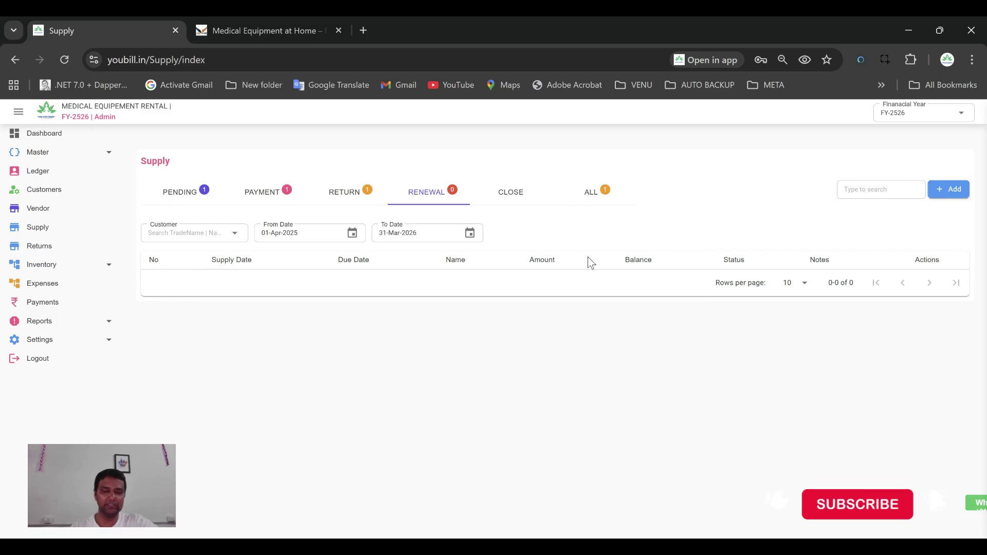
pyautogui.click(197, 202)
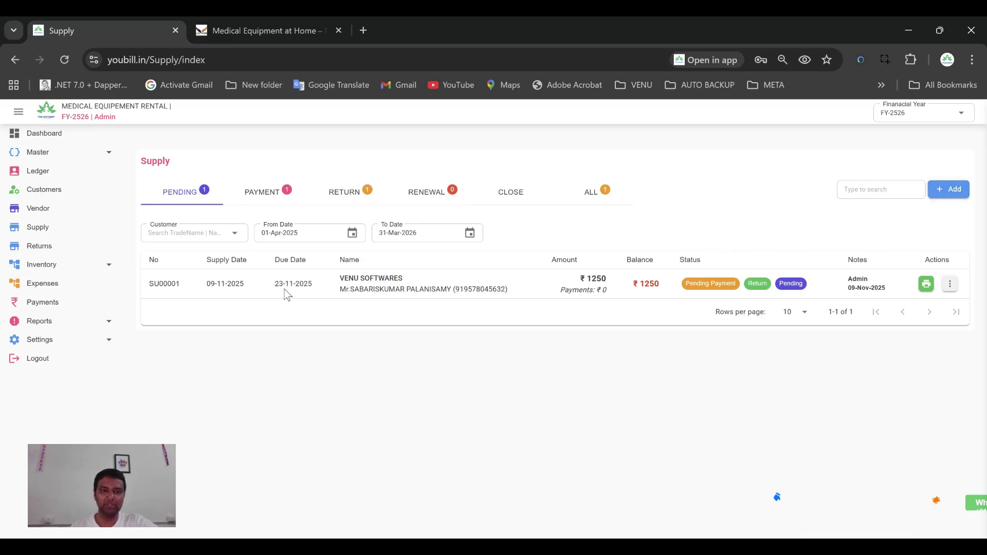
pyautogui.click(949, 190)
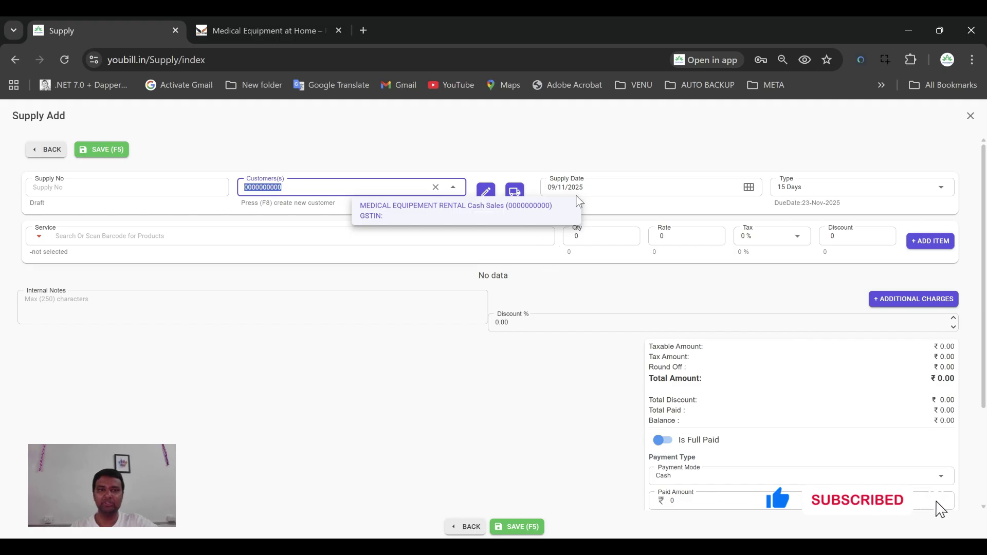
# Choose VENU SOFTWARES as the customer and keep the supply date 01/10/2025
pyautogui.press('BackSpace')
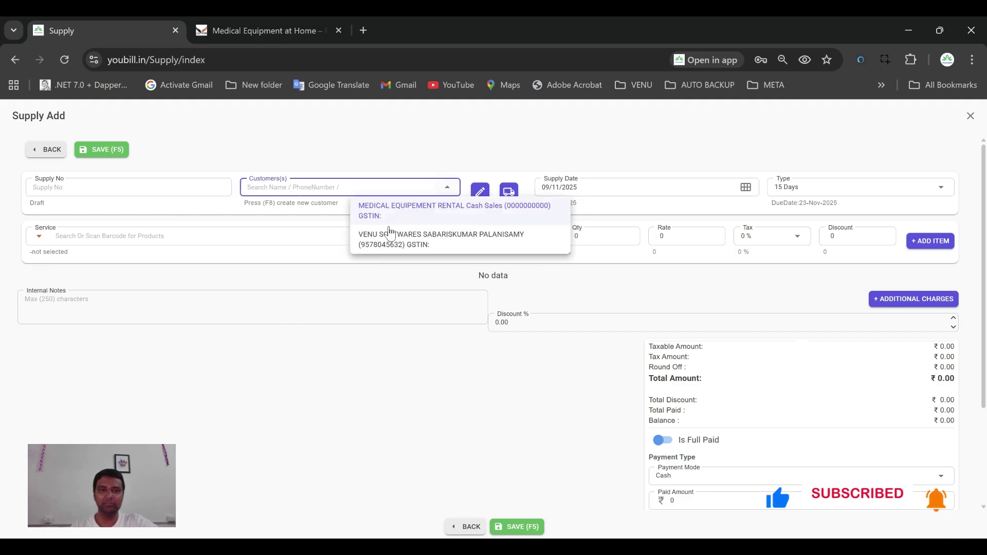
pyautogui.click(406, 234)
pyautogui.click(771, 187)
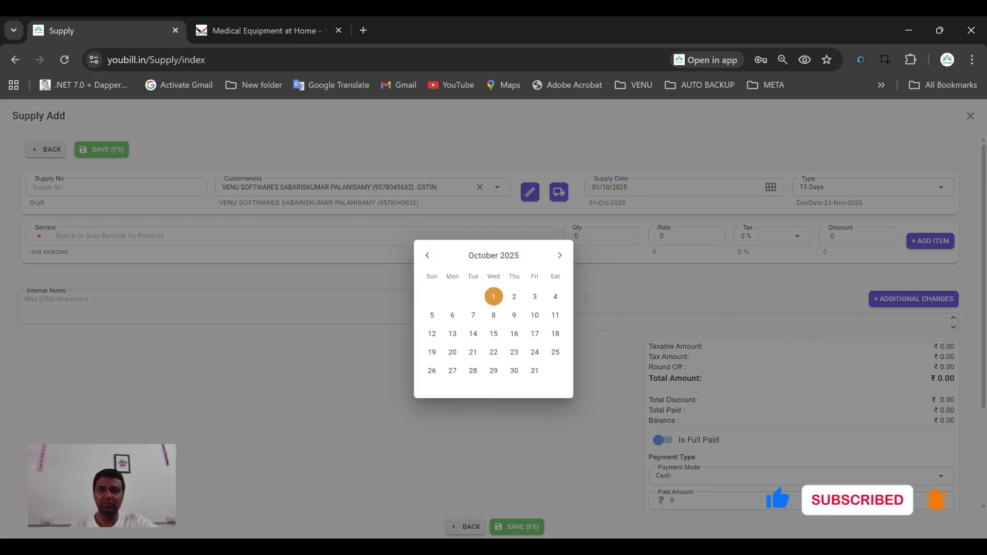
pyautogui.press('Escape')
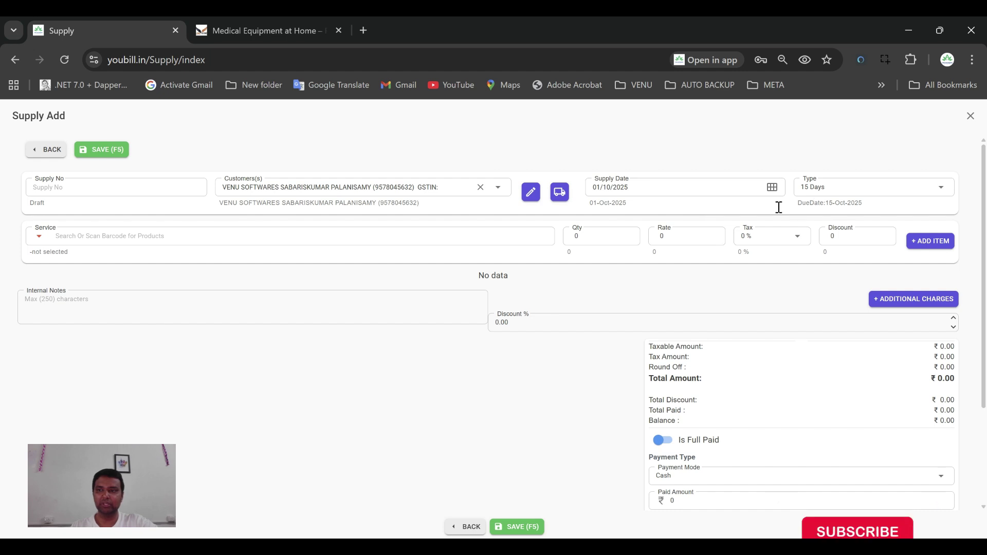
# Add one Oxygen Concentrator at rate 1000 and save the ₹1000 supply
pyautogui.click(122, 232)
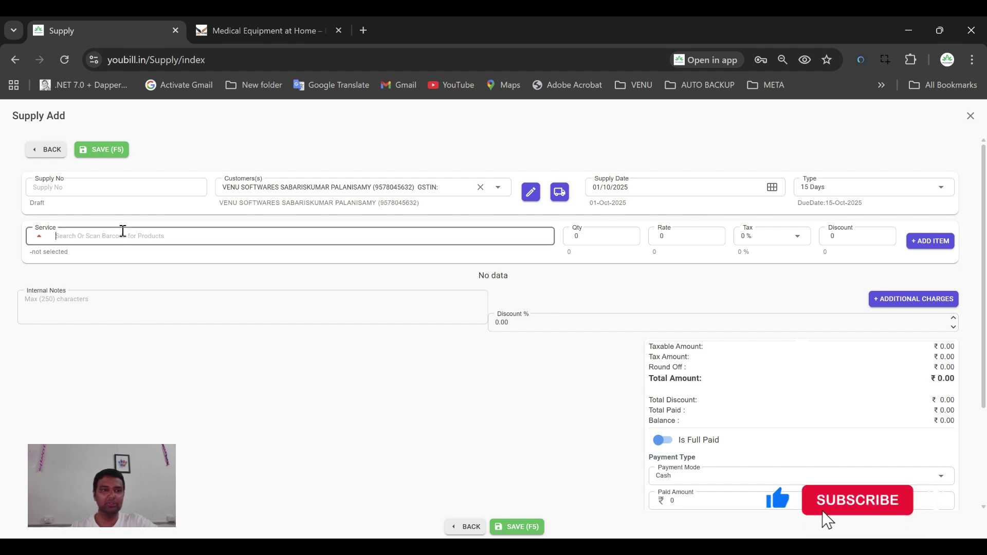
pyautogui.write('o')
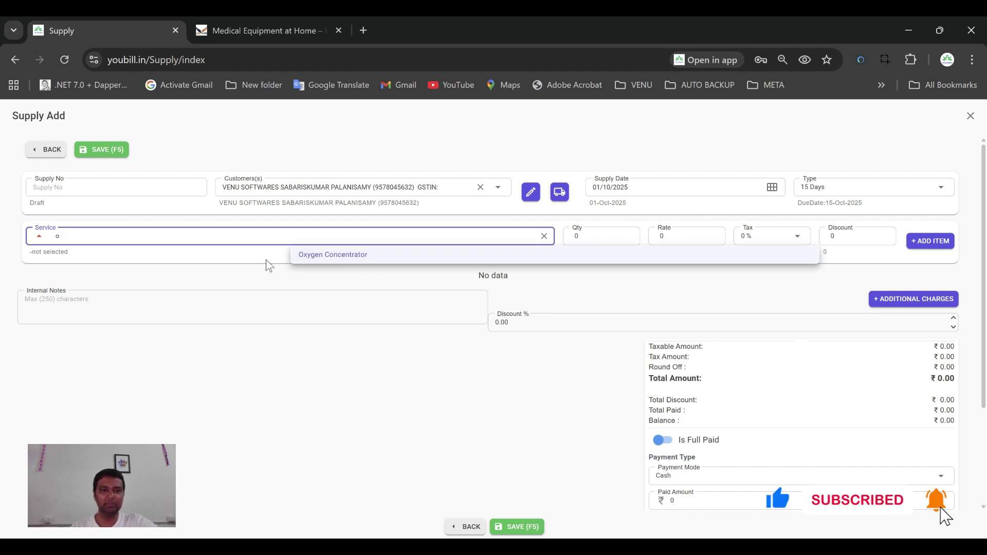
pyautogui.click(340, 260)
pyautogui.press('Tab')
pyautogui.write('1')
pyautogui.press('Tab')
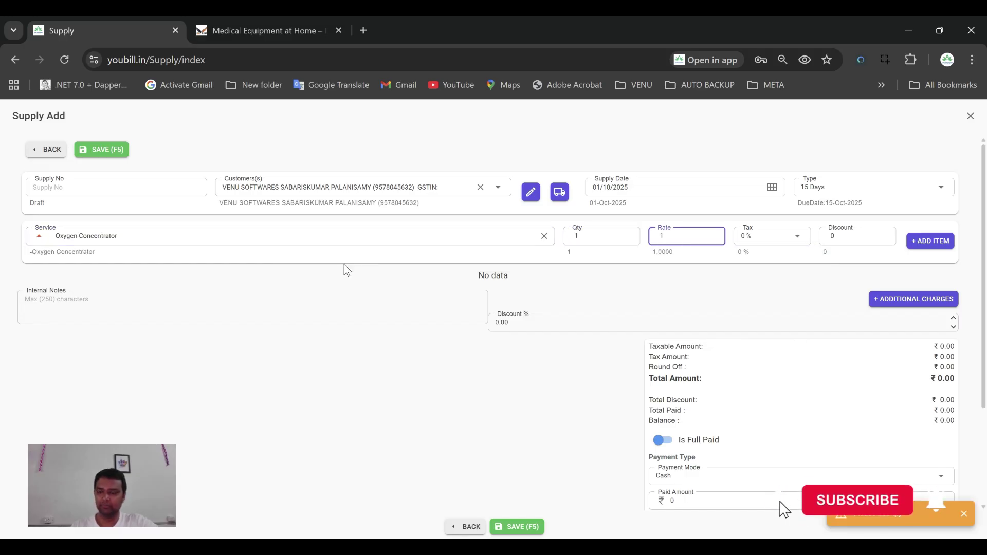
pyautogui.write('1000')
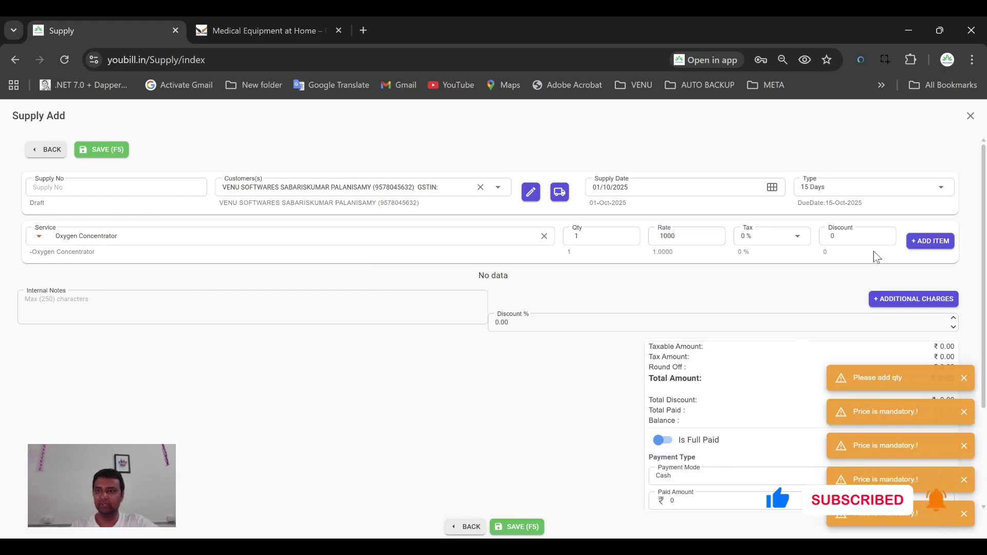
pyautogui.click(930, 240)
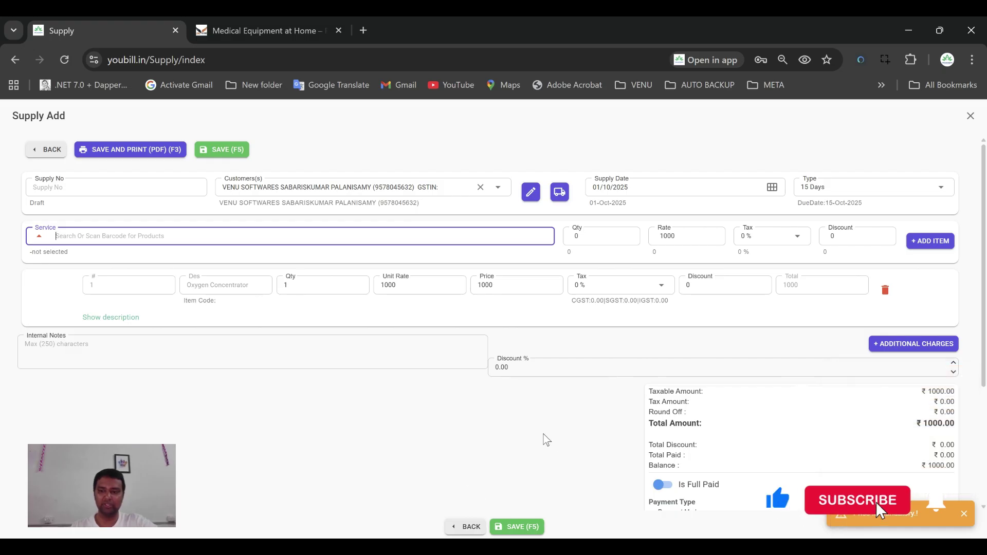
pyautogui.click(532, 527)
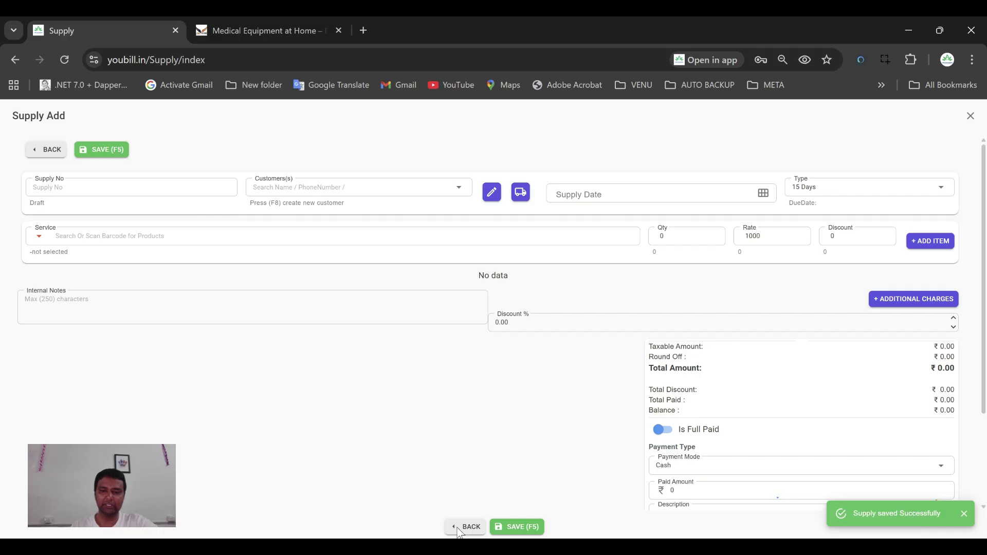
pyautogui.click(460, 528)
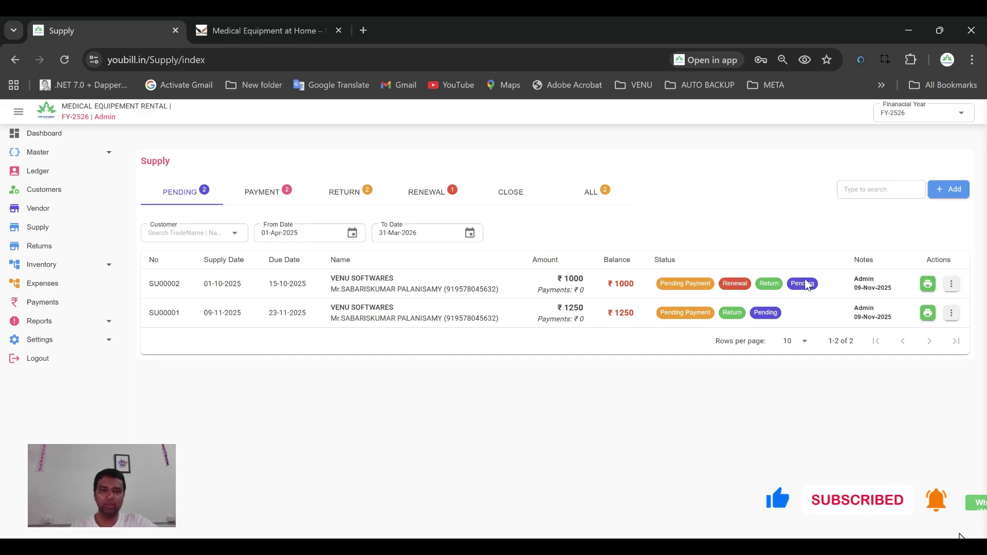
# Show the Renewal tab and open the actions menu for supply SU00002
pyautogui.click(427, 193)
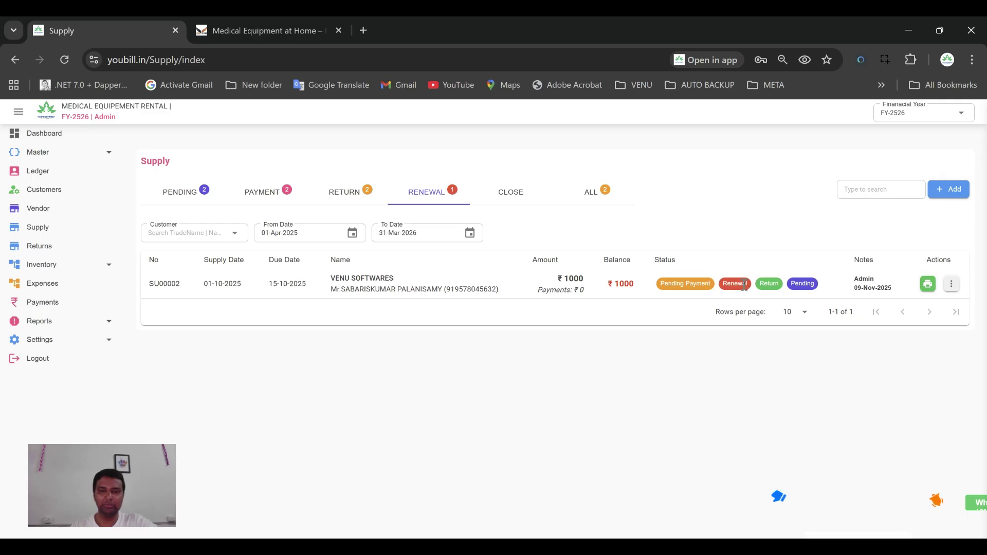
pyautogui.click(951, 286)
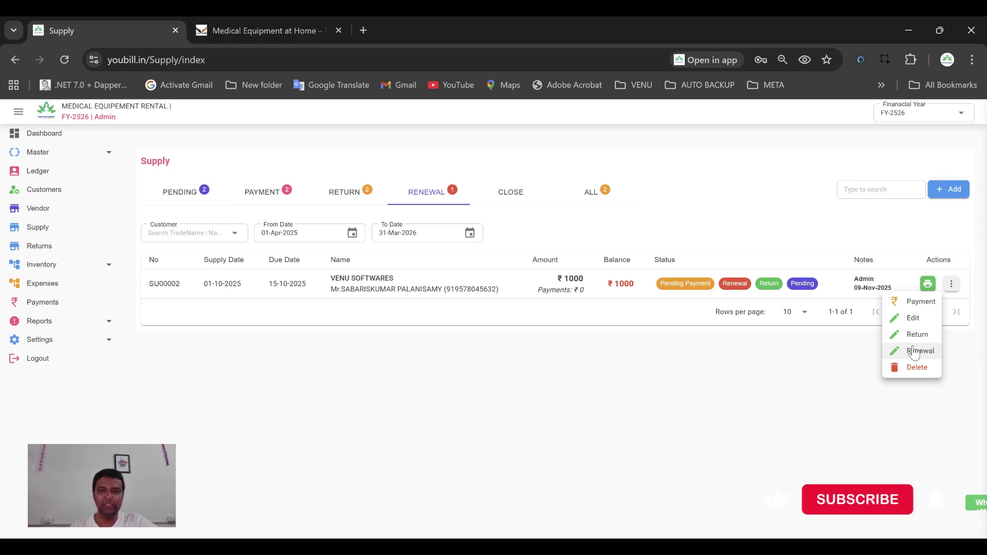
# Renew SU00002 and save it as supply SU00003 dated 16-10-2025 for ₹1000
pyautogui.click(916, 352)
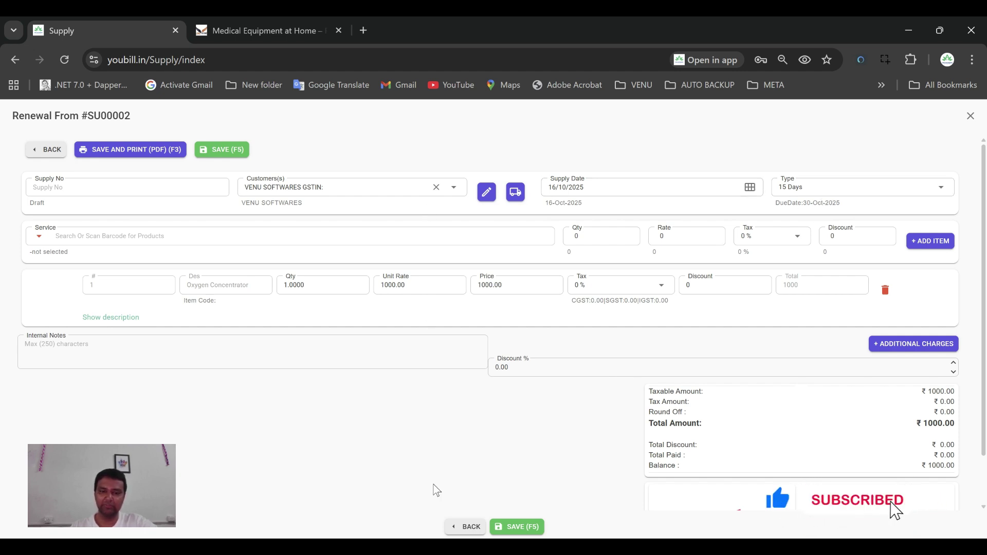
pyautogui.click(523, 527)
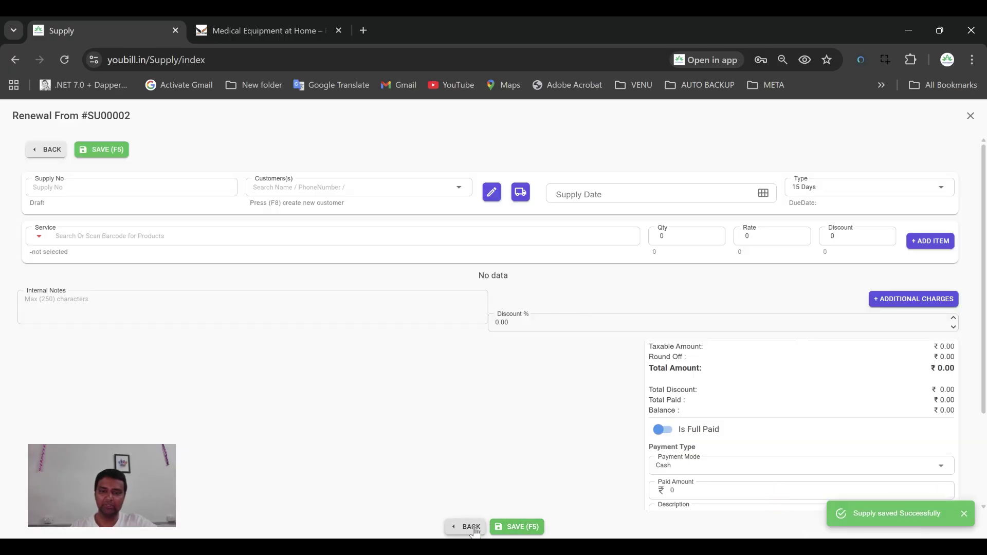
pyautogui.click(474, 529)
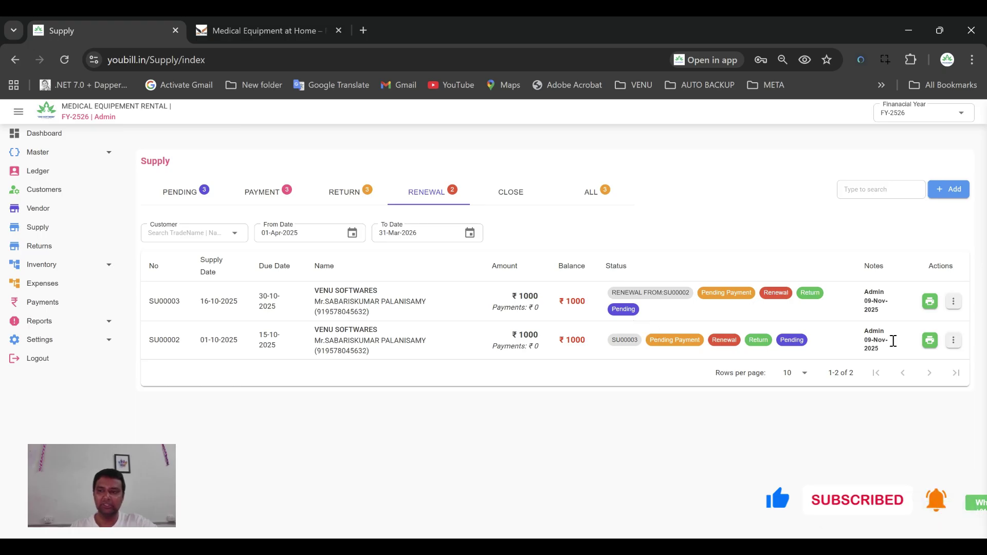
# Toggle between the Renewal and All supply lists, then bring up SU00003's actions menu
pyautogui.click(954, 340)
pyautogui.click(586, 195)
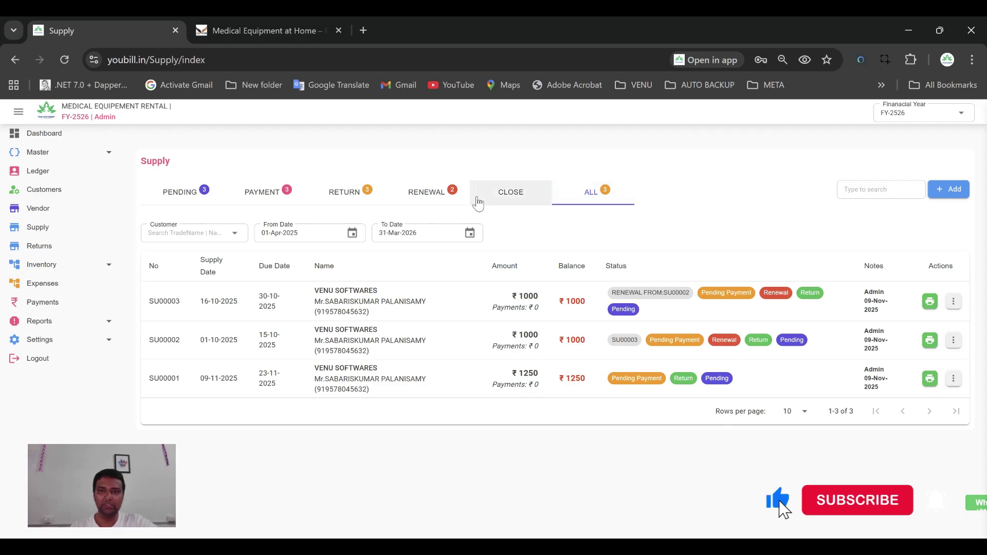
pyautogui.click(438, 204)
pyautogui.click(591, 195)
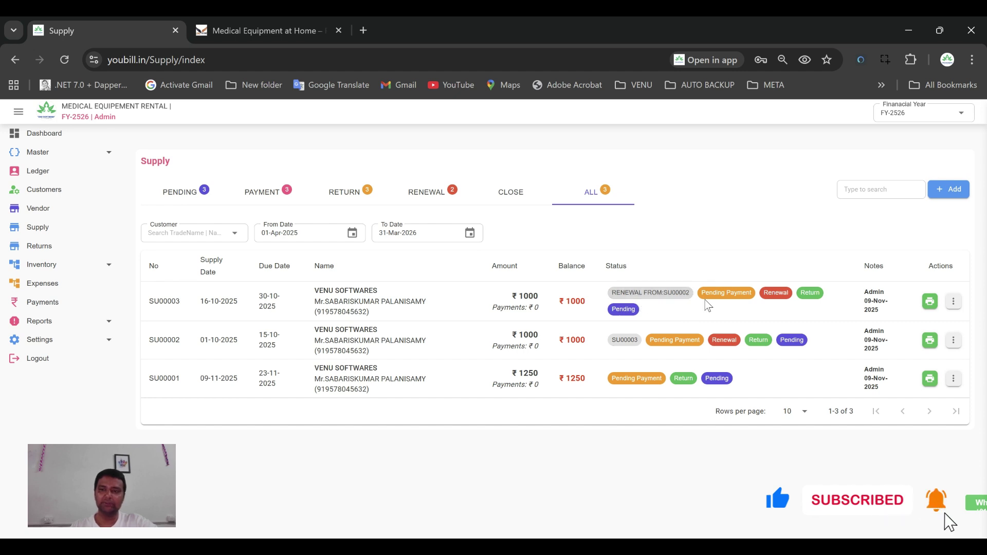
pyautogui.click(954, 302)
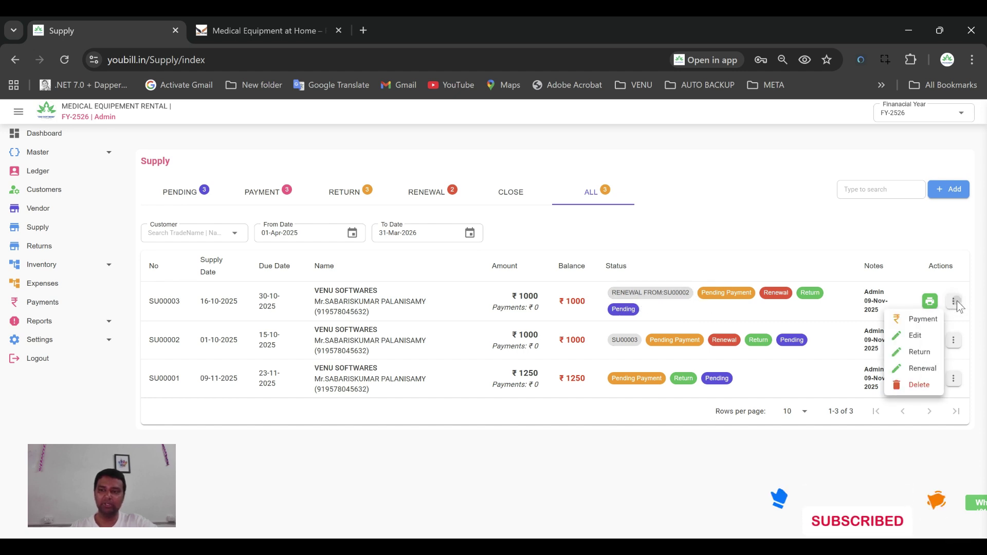
# Save the return of SU00003's Oxygen Concentrator as IN00001 and go back to the list
pyautogui.click(918, 354)
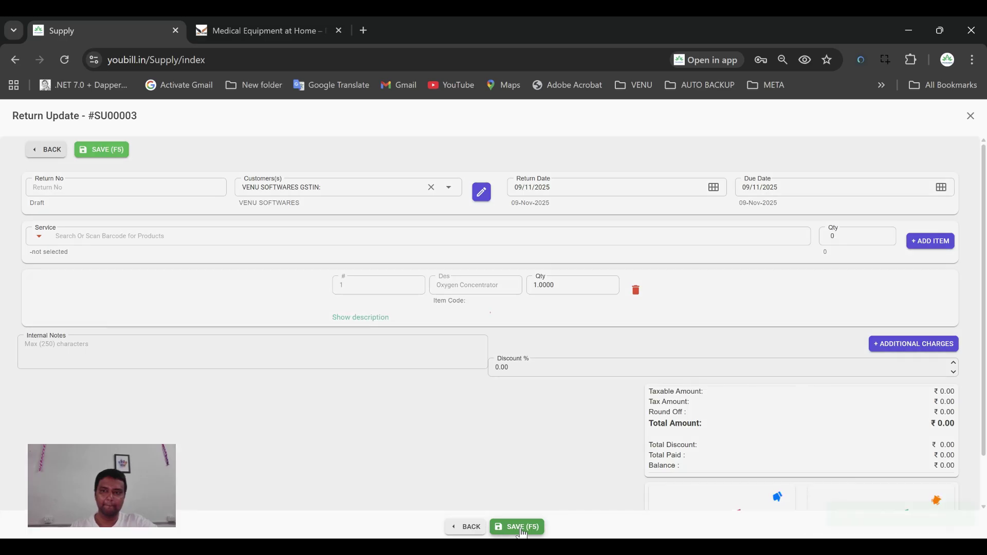
pyautogui.click(521, 529)
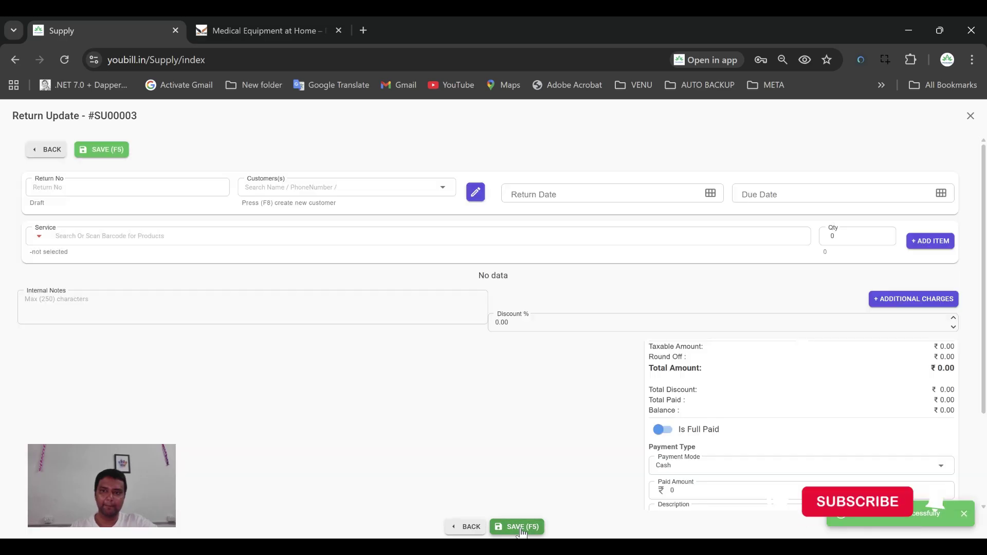
pyautogui.click(472, 528)
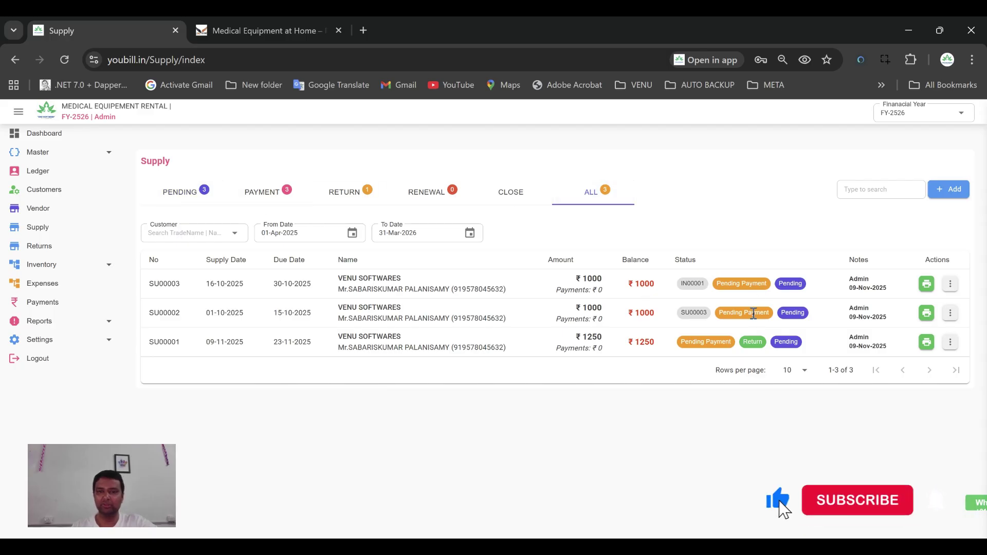
pyautogui.click(951, 314)
pyautogui.click(951, 285)
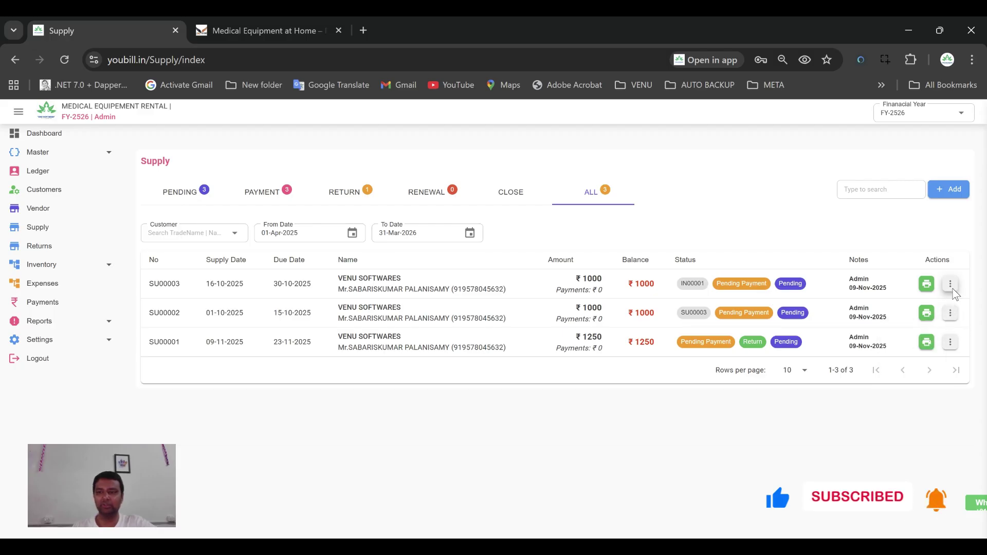
pyautogui.click(951, 284)
pyautogui.click(833, 232)
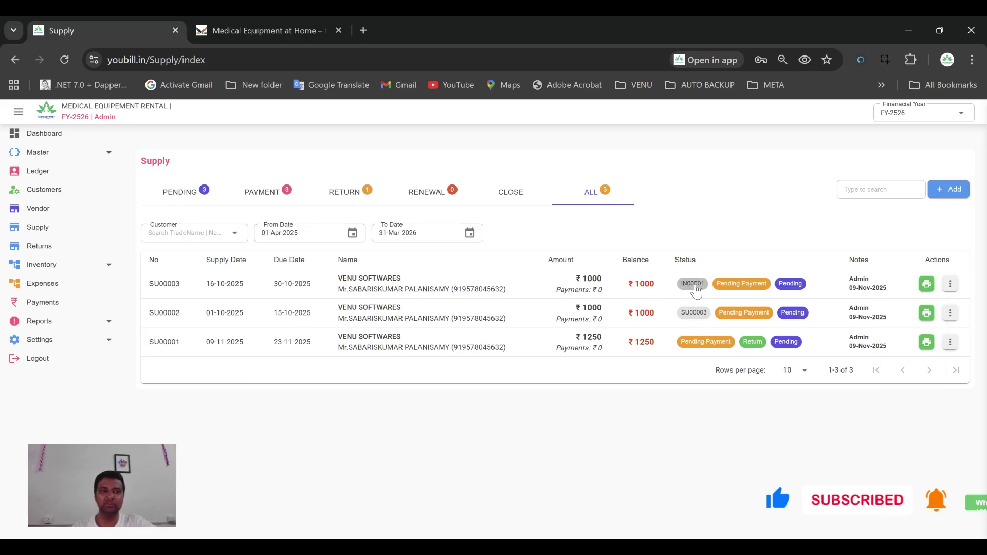
pyautogui.click(691, 287)
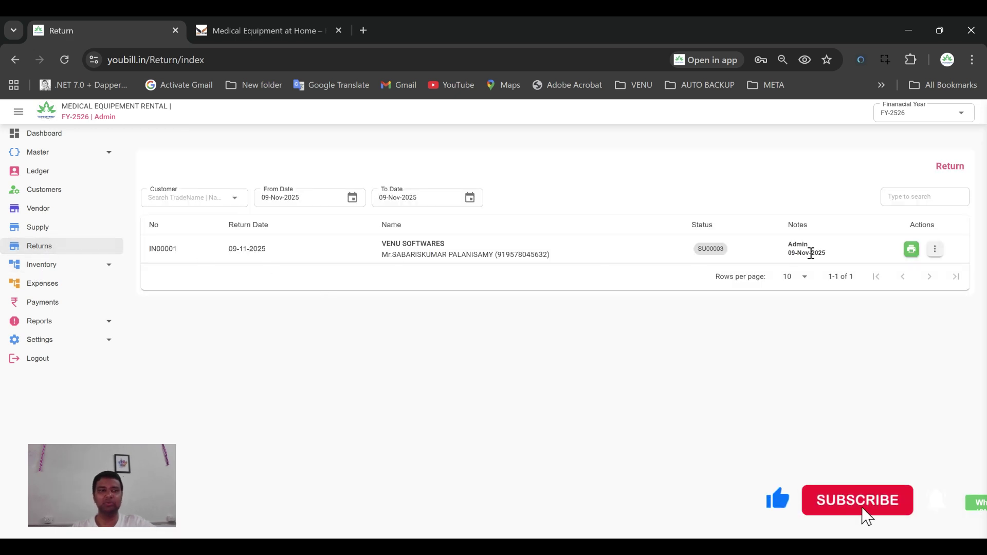
pyautogui.click(66, 227)
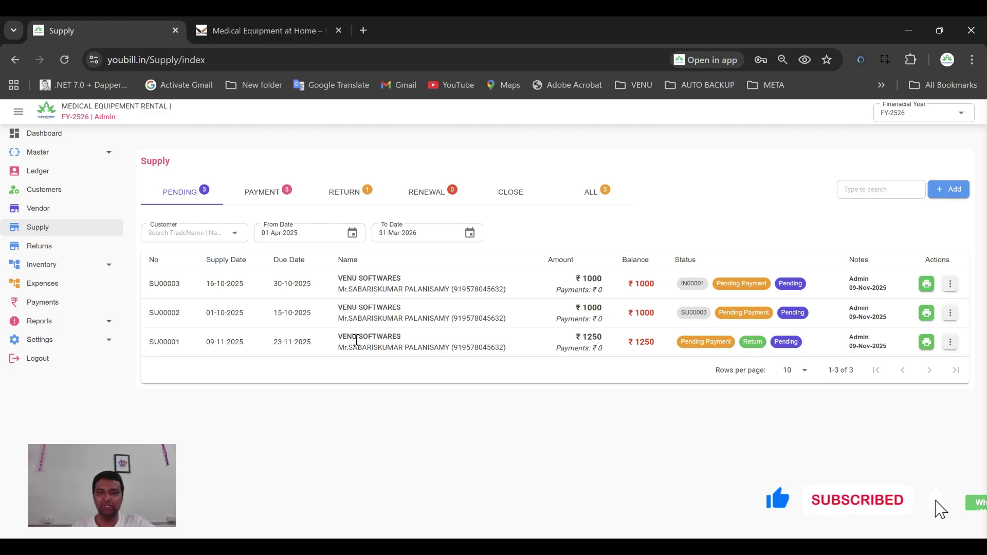
pyautogui.click(39, 321)
pyautogui.click(61, 379)
pyautogui.click(416, 187)
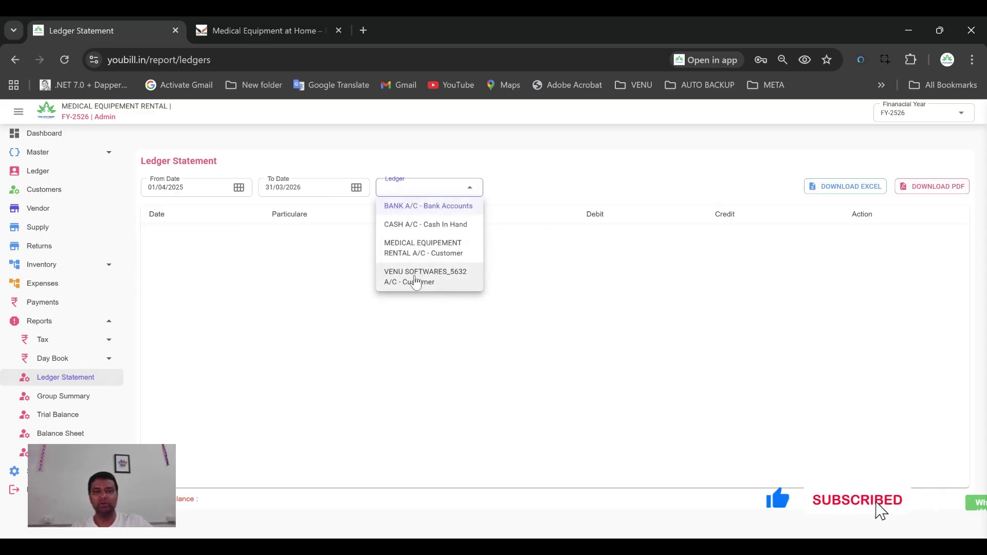
pyautogui.click(415, 278)
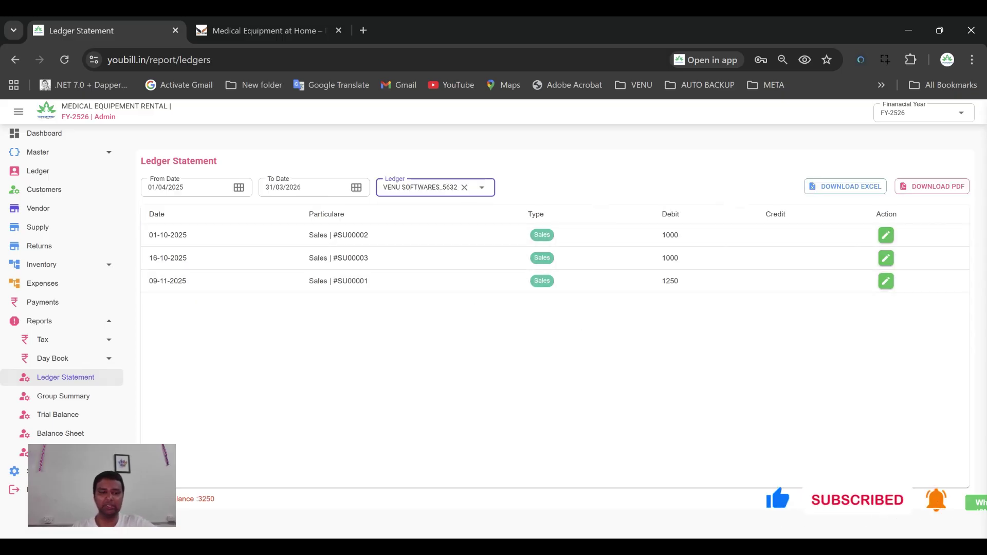
pyautogui.click(464, 187)
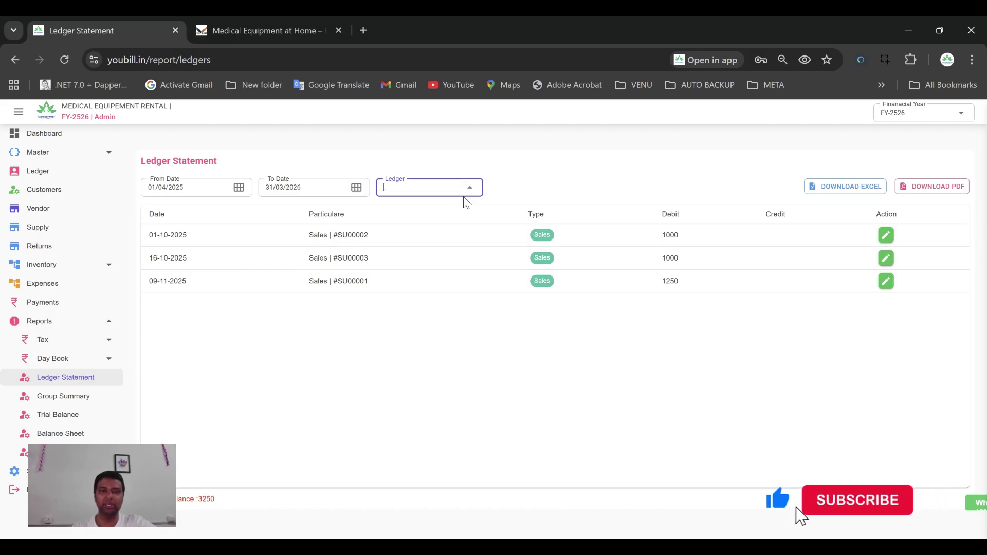
pyautogui.click(435, 224)
pyautogui.click(465, 188)
pyautogui.click(432, 226)
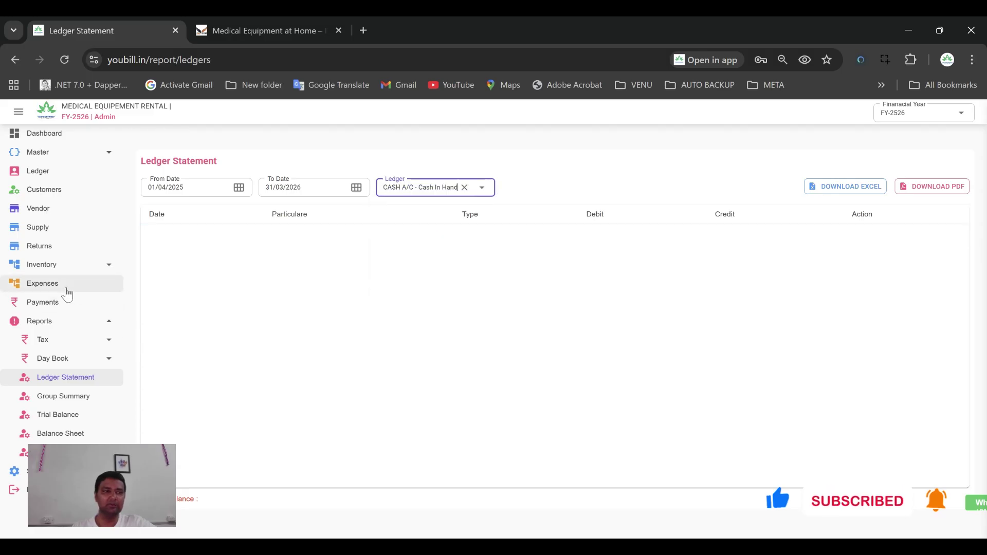
pyautogui.click(51, 229)
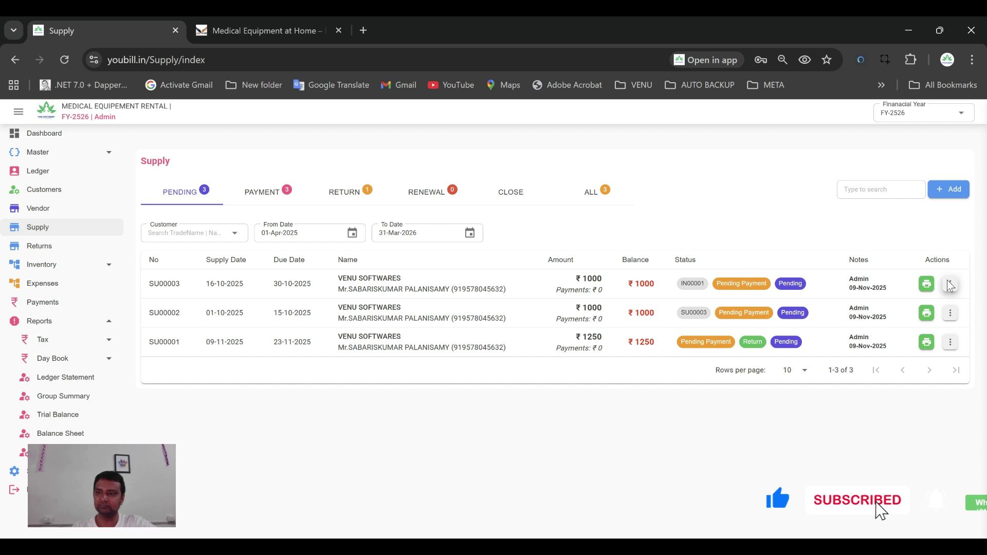
# Pay SU00003's ₹1000 in cash with note 'RECE', then check the dashboard's ₹1000 pay-in
pyautogui.click(950, 283)
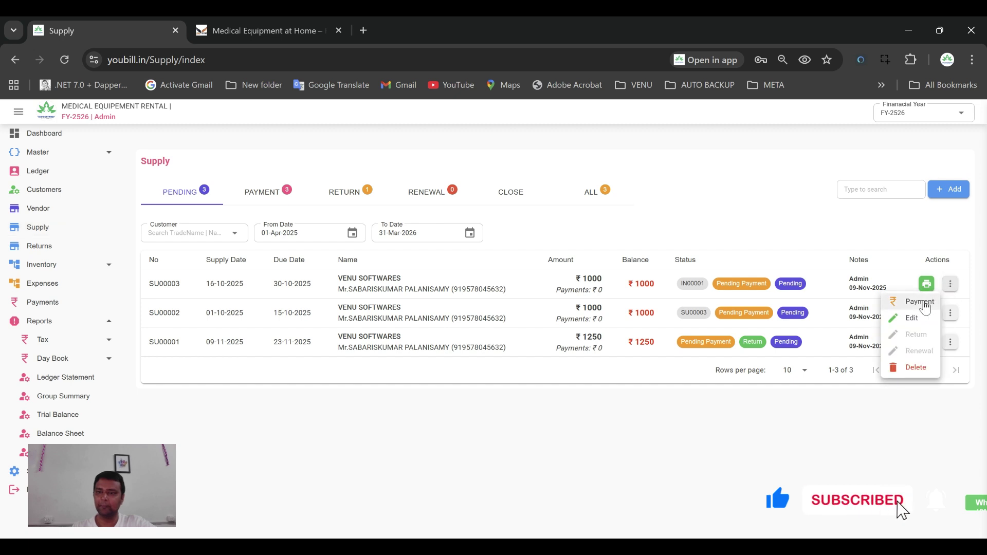
pyautogui.click(909, 302)
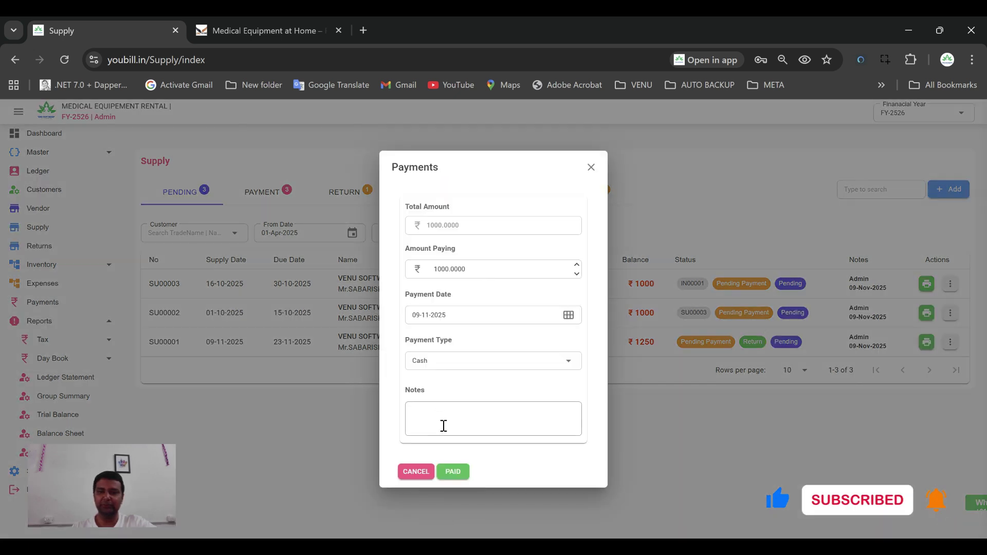
pyautogui.click(423, 413)
pyautogui.write('REC')
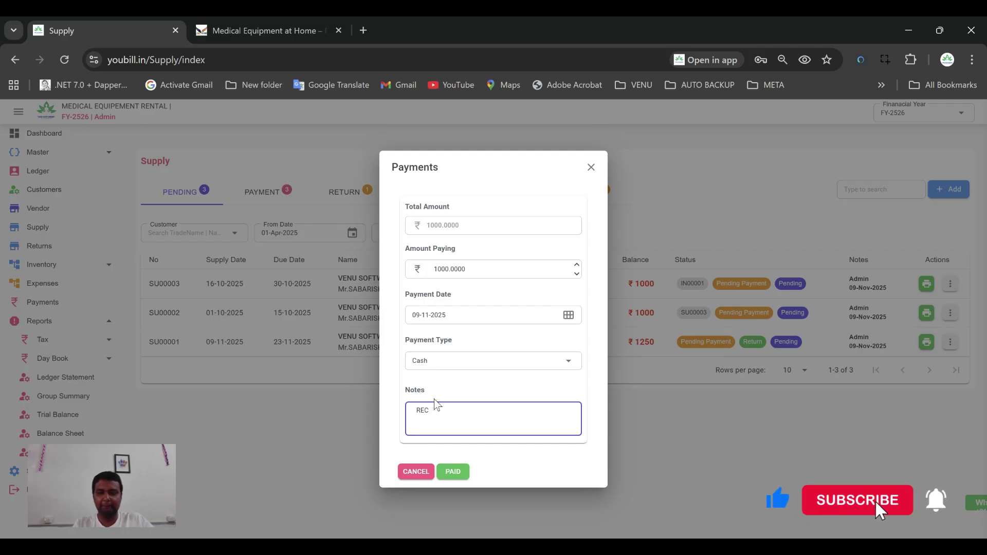
pyautogui.write('EIVED')
pyautogui.click(452, 471)
pyautogui.click(587, 345)
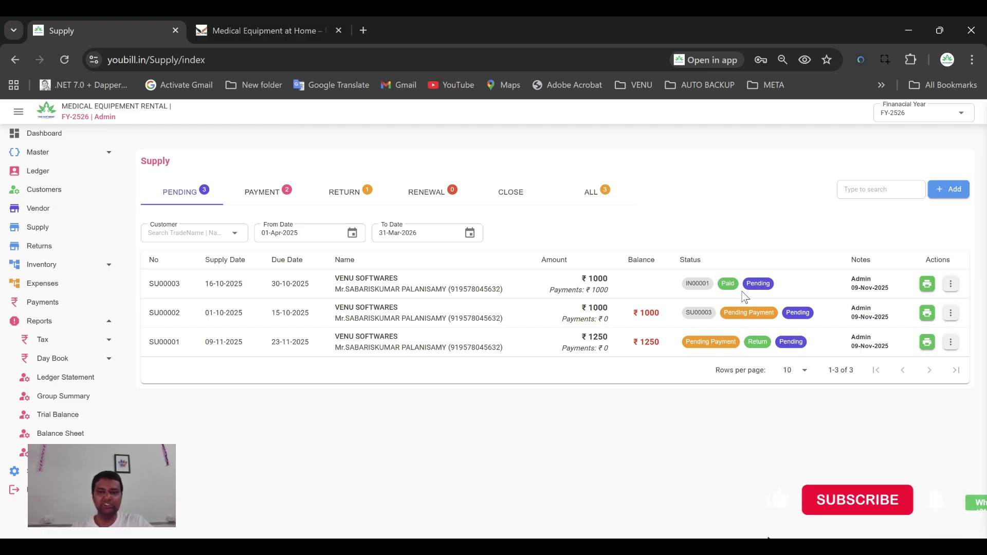
pyautogui.click(591, 192)
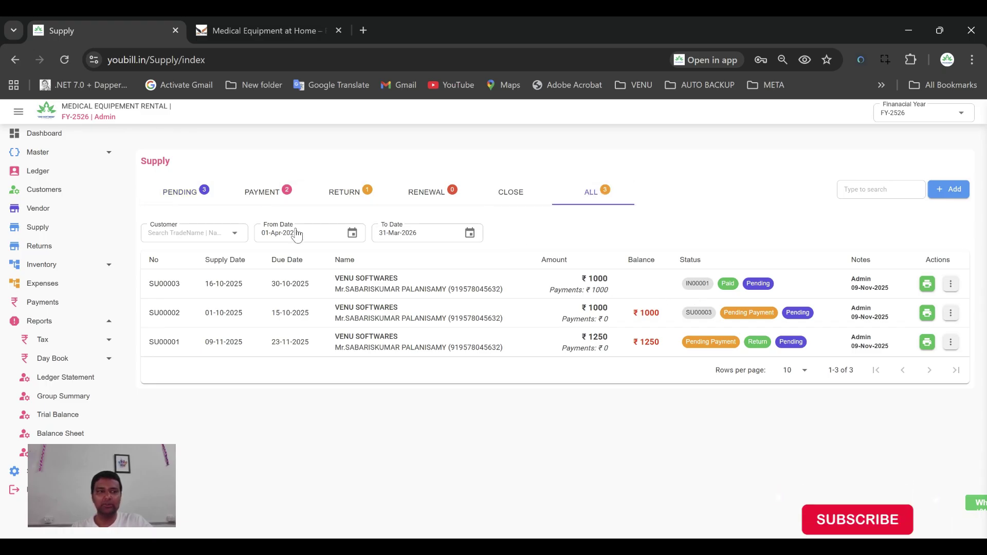
pyautogui.click(44, 133)
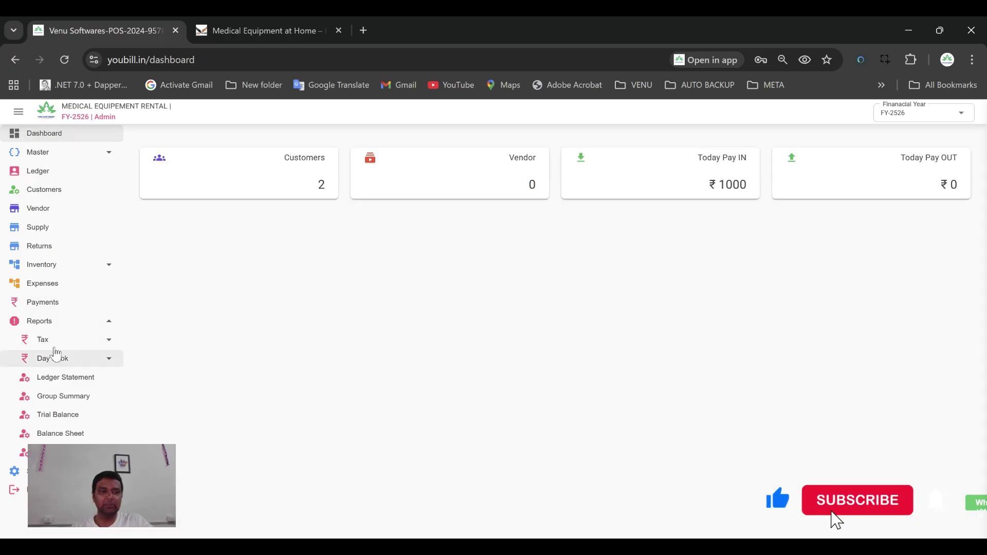
# Return to the Supply page and list all supplies, including the paid SU00003
pyautogui.click(52, 230)
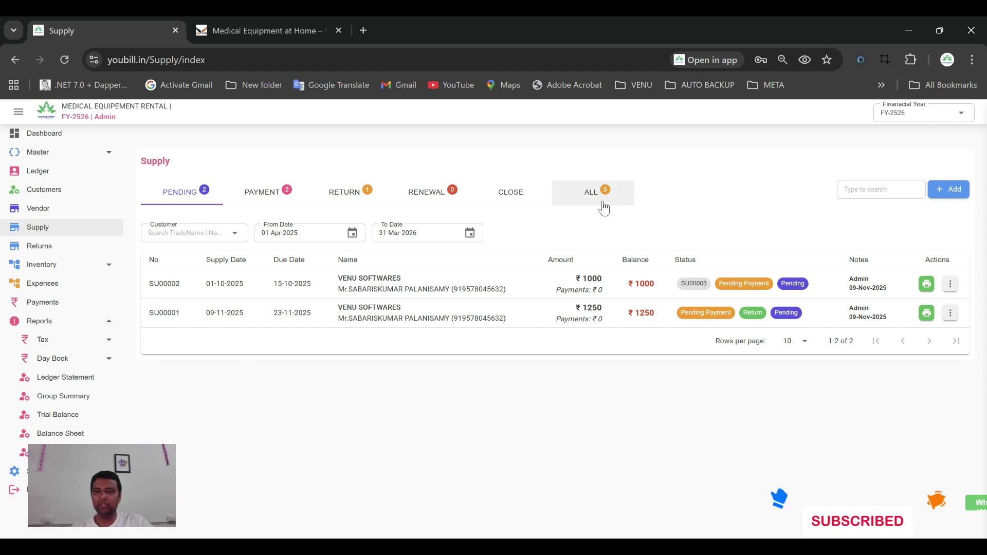
pyautogui.click(591, 193)
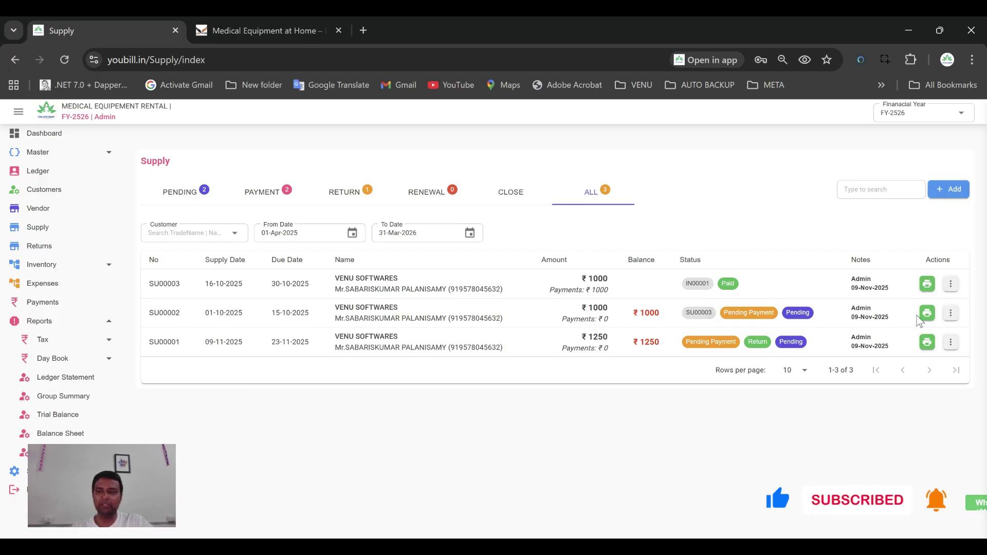
# Pay SU00002's ₹1000 in cash with note 'rece', then view the Pending and Payment lists
pyautogui.click(951, 315)
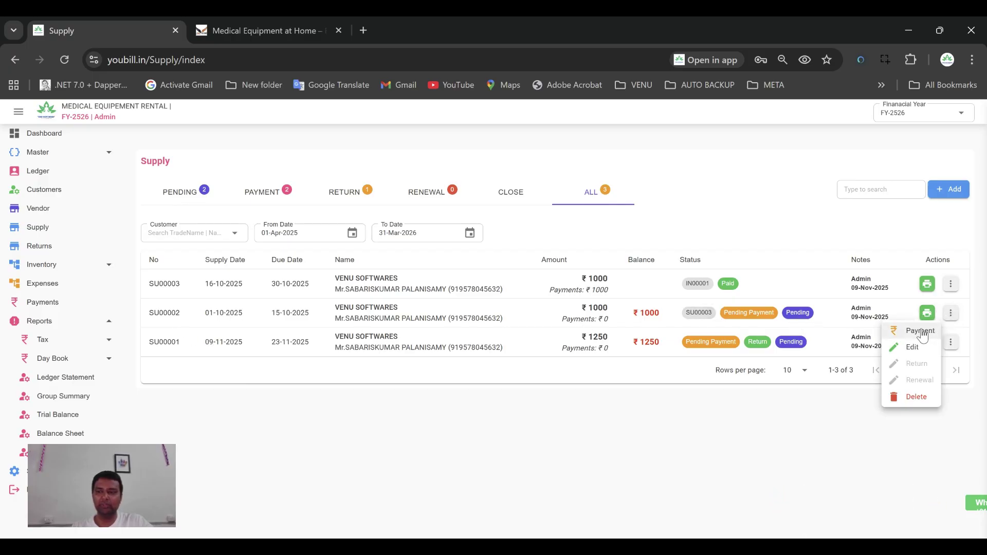
pyautogui.click(917, 329)
pyautogui.click(433, 413)
pyautogui.write('received')
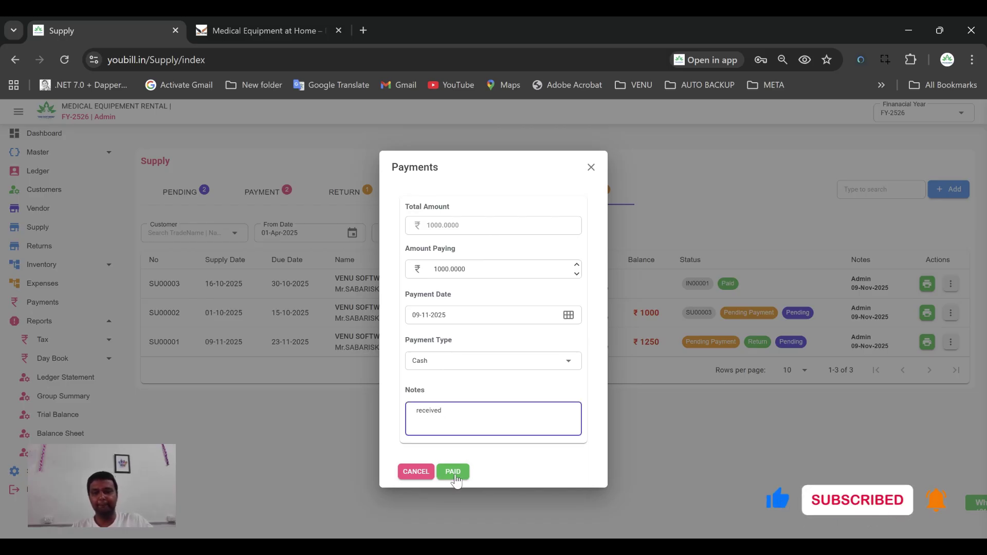
pyautogui.click(454, 473)
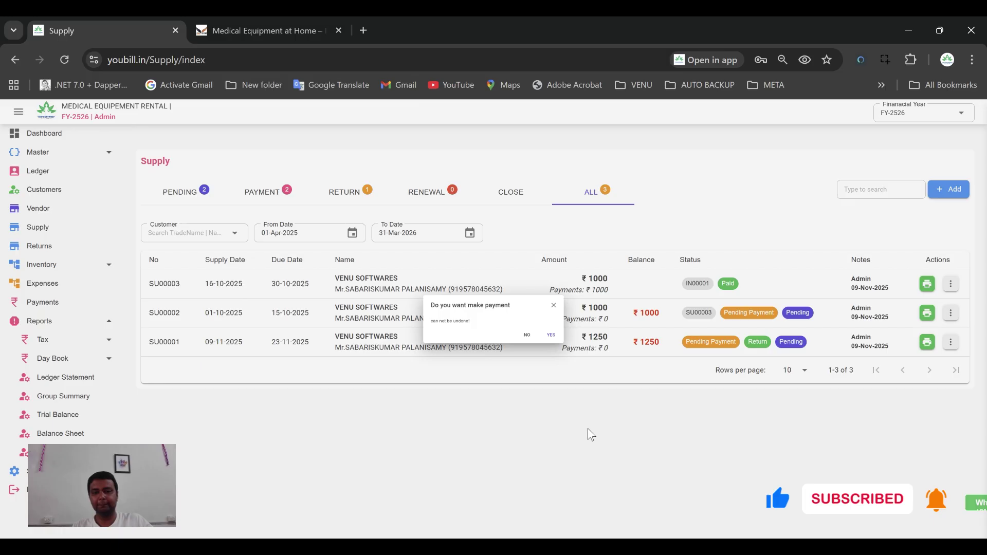
pyautogui.click(586, 342)
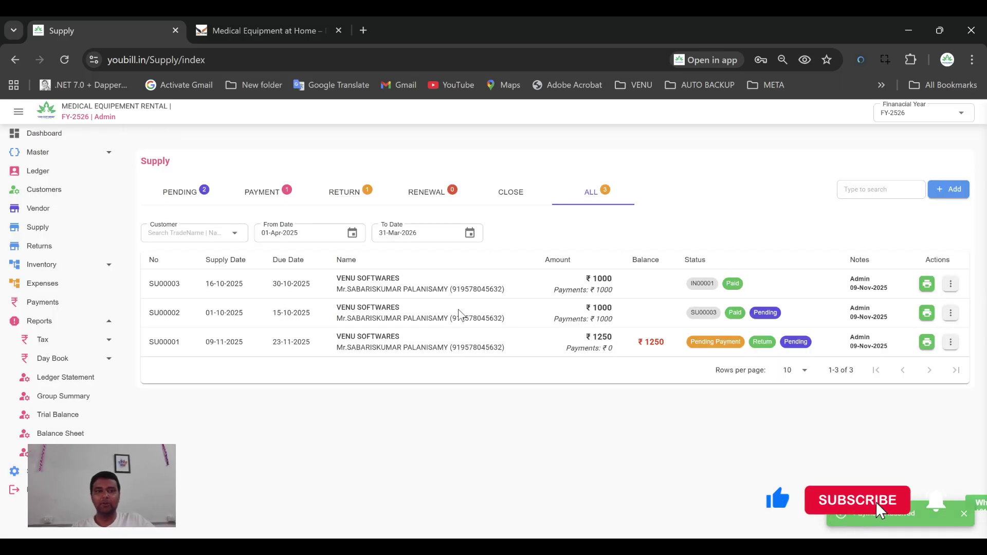
pyautogui.click(180, 192)
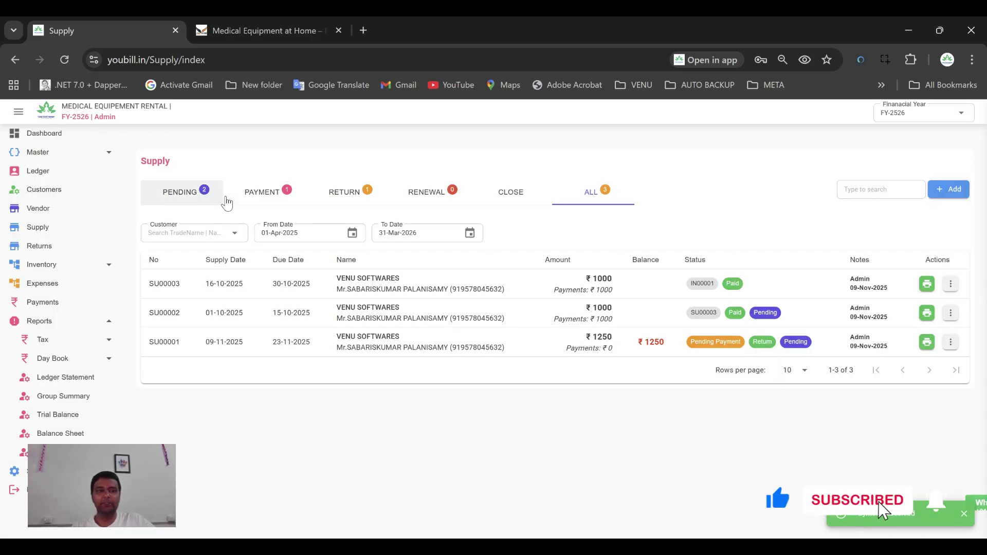
pyautogui.click(265, 193)
# Confirm the dashboard's ₹2000 pay-in and that the Pending list holds only SU00001
pyautogui.click(56, 140)
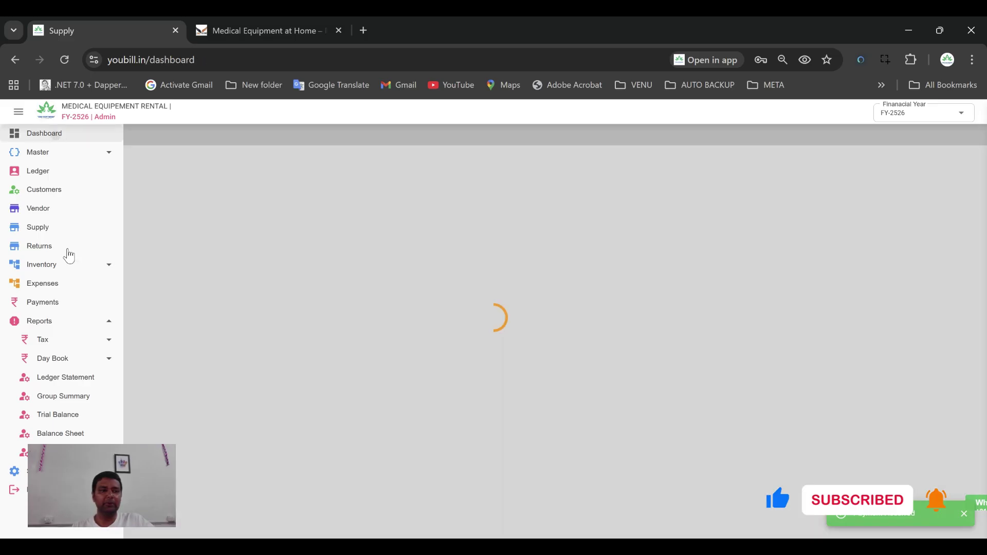
pyautogui.click(51, 228)
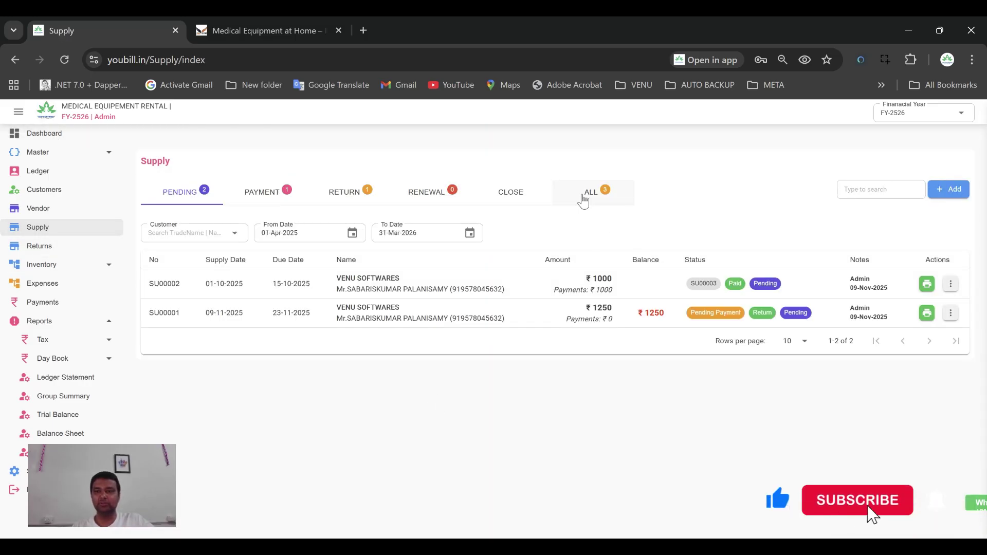
pyautogui.click(583, 201)
pyautogui.click(179, 192)
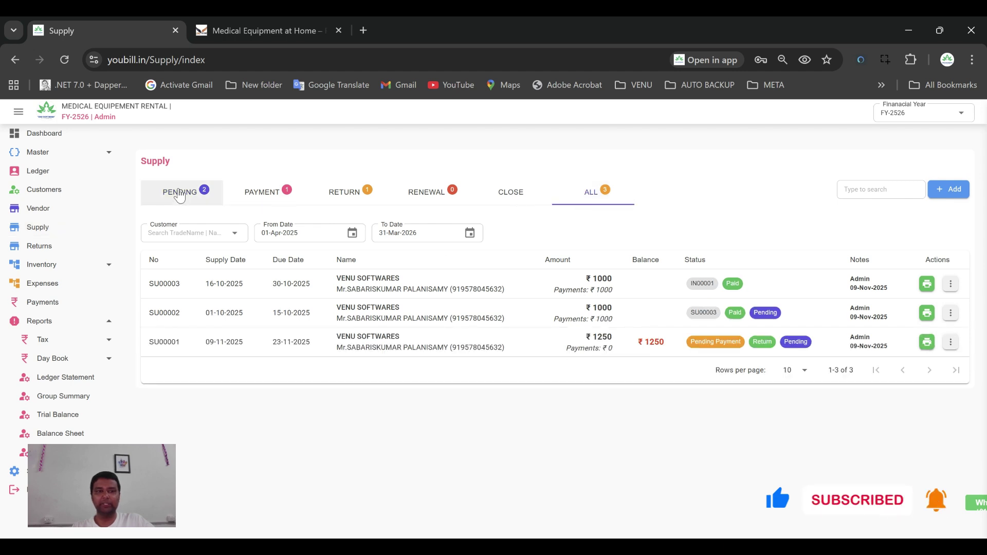
pyautogui.click(587, 186)
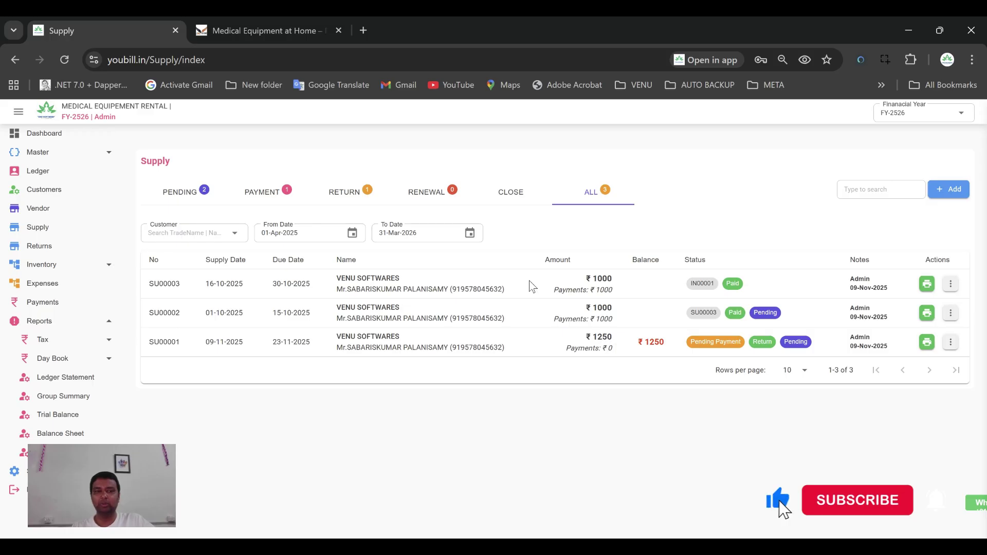
pyautogui.click(44, 133)
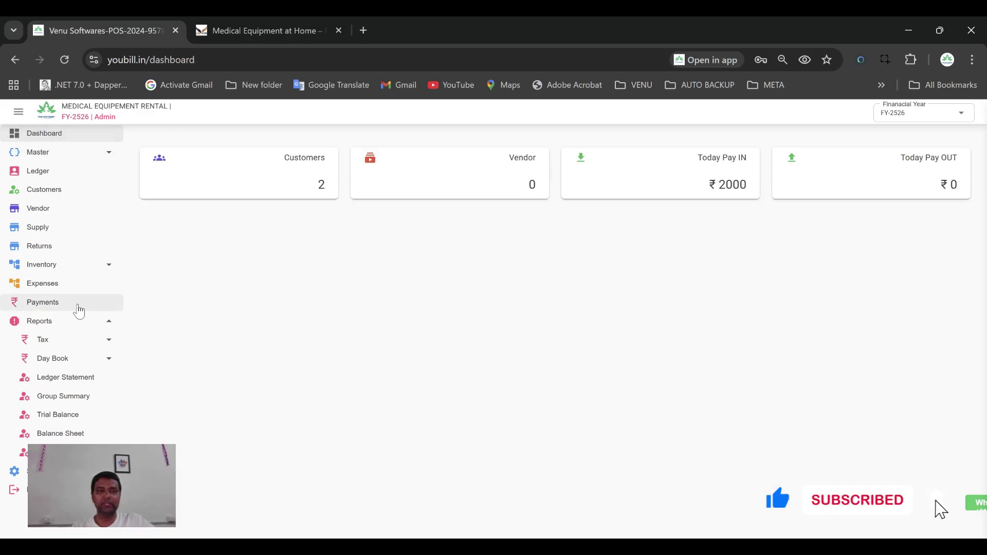
pyautogui.click(52, 228)
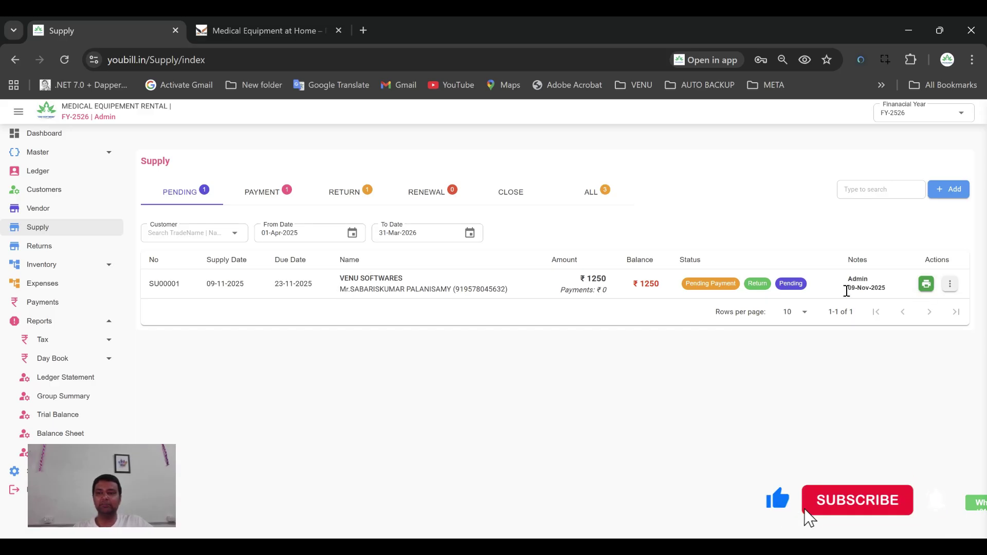
# Save the return of SU00001's oxygen concentrator, creating return IN00002
pyautogui.click(950, 283)
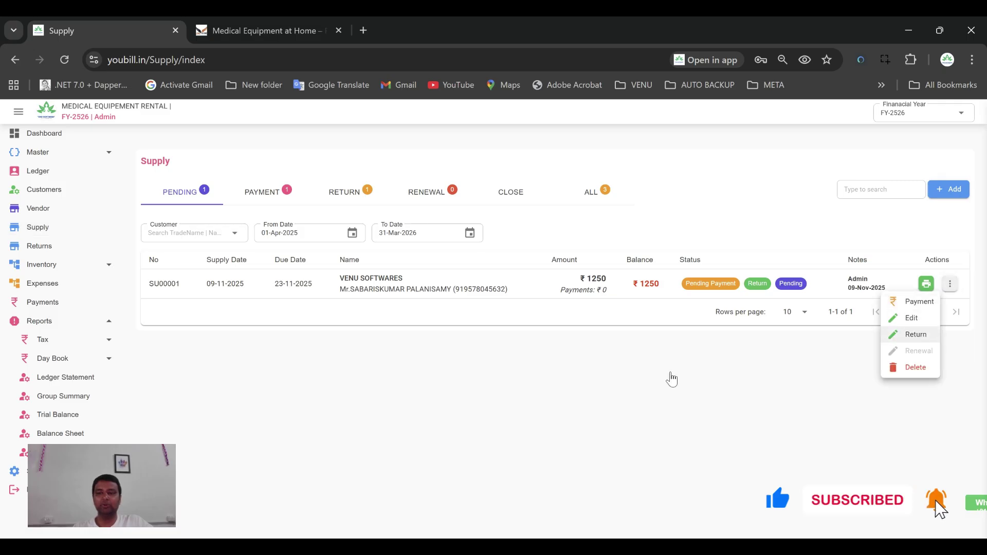
pyautogui.click(908, 332)
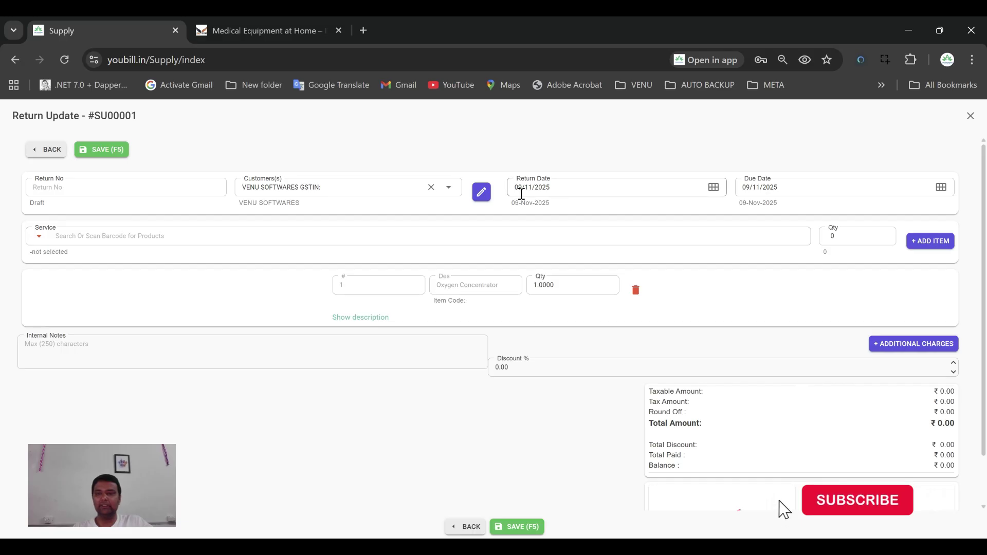
pyautogui.press('F5')
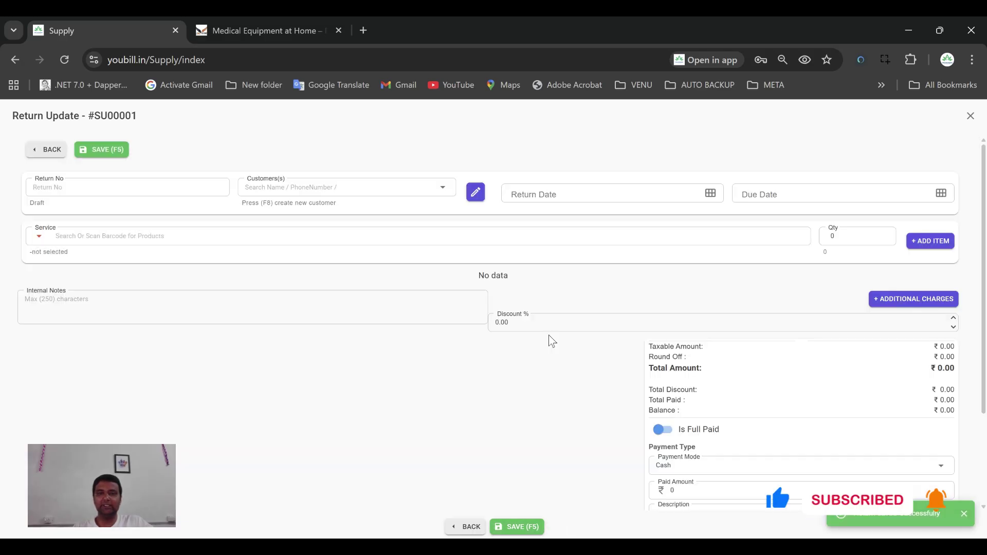
pyautogui.click(467, 528)
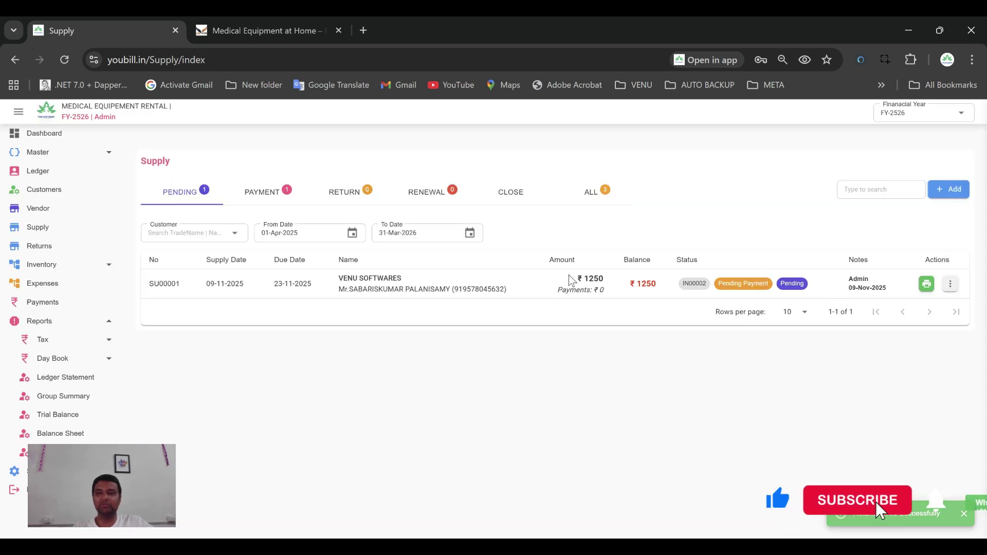
# Check the All and Pending supply lists, then start SU00001's ₹1250 cash payment
pyautogui.click(603, 194)
pyautogui.click(182, 195)
pyautogui.click(14, 135)
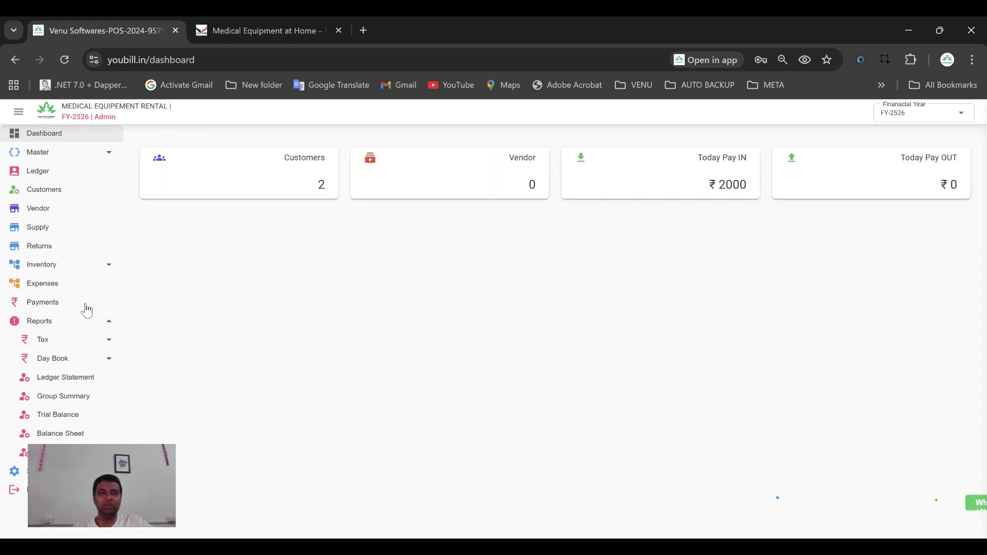
pyautogui.click(36, 228)
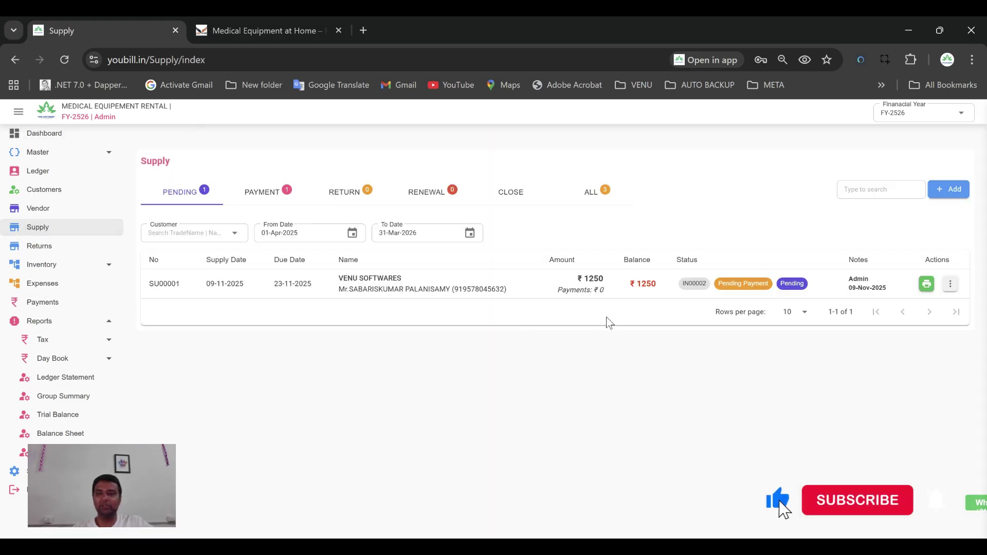
pyautogui.click(950, 284)
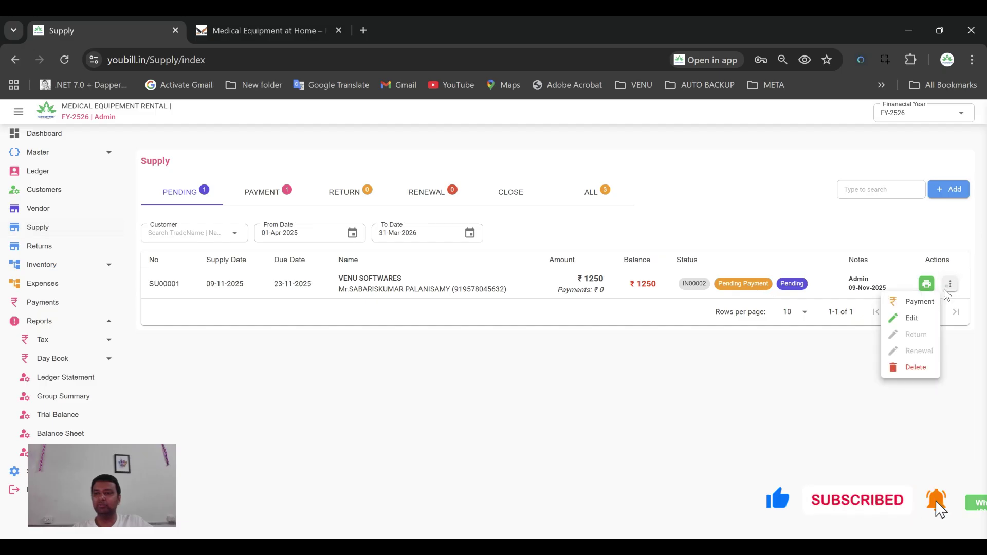
pyautogui.click(907, 307)
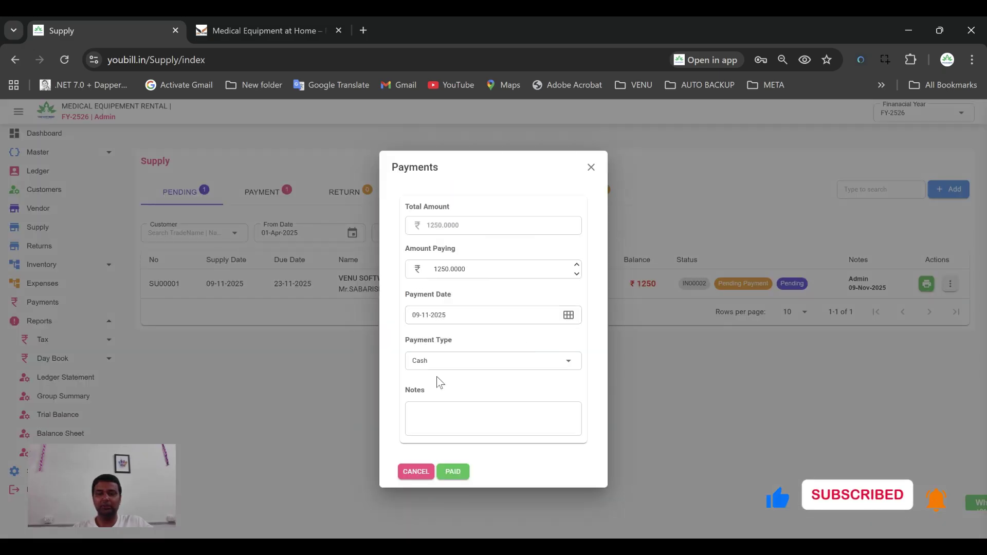
# Pay SU00001's ₹1250 in cash with note 'receiv'
pyautogui.click(446, 412)
pyautogui.write('received')
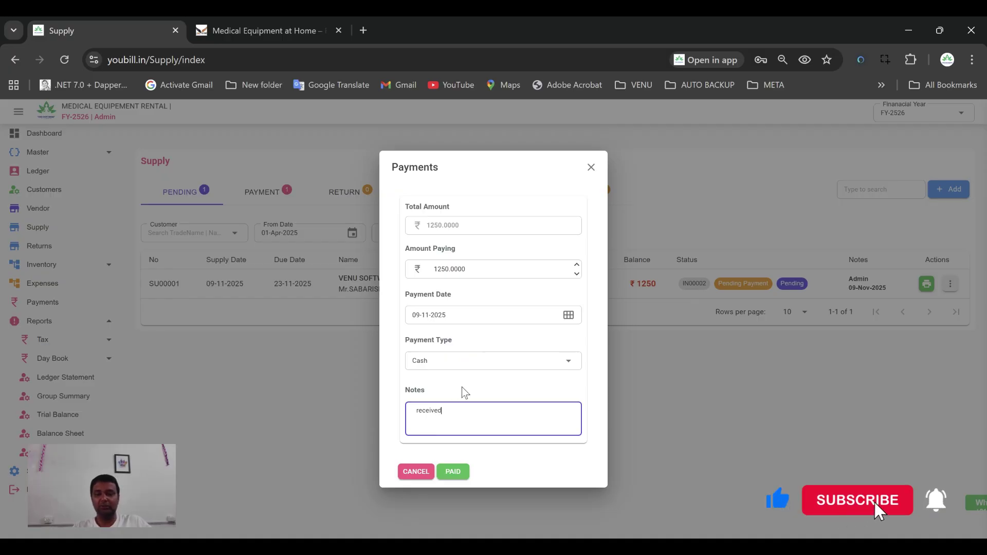
pyautogui.click(453, 471)
pyautogui.click(587, 344)
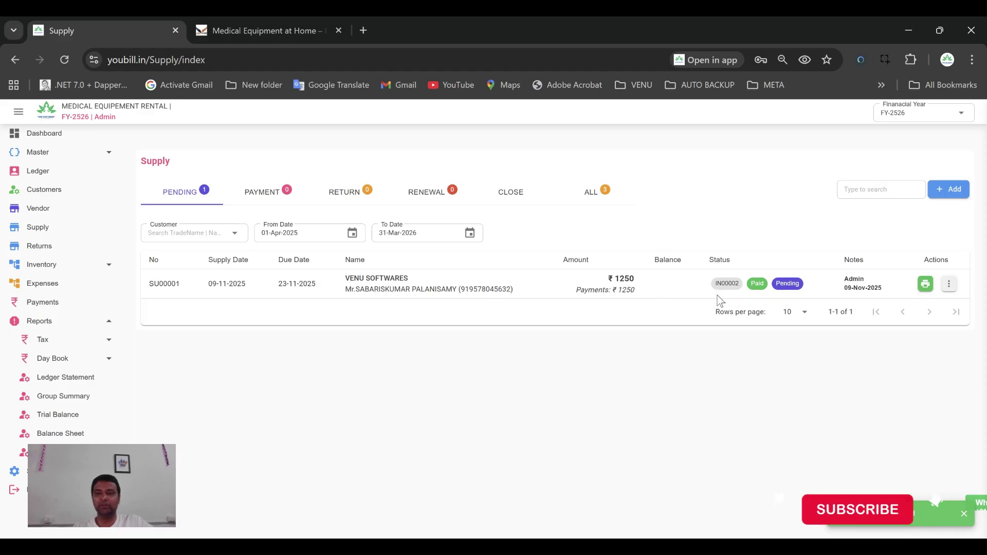
# Switch between the dashboard and All supply list to confirm nothing is left pending
pyautogui.click(591, 192)
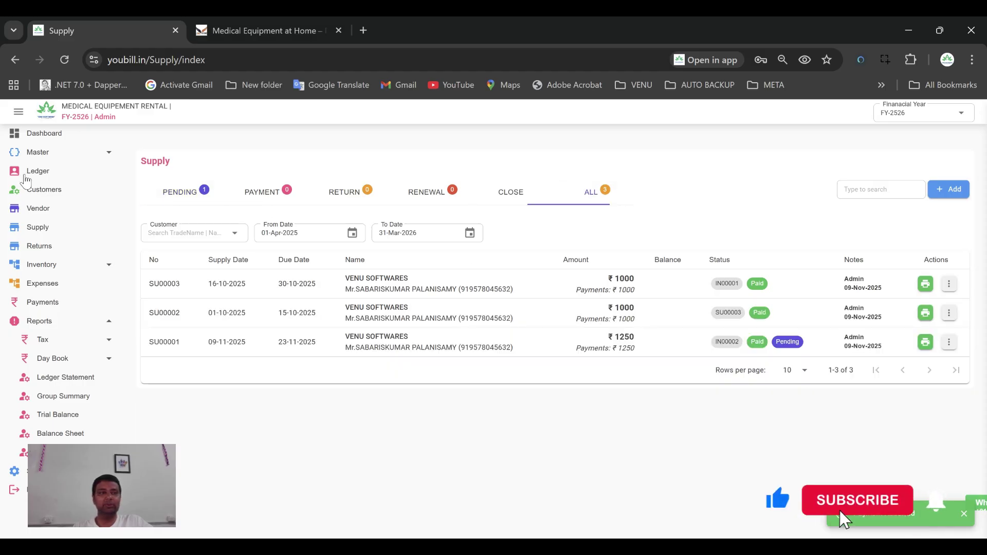
pyautogui.click(47, 134)
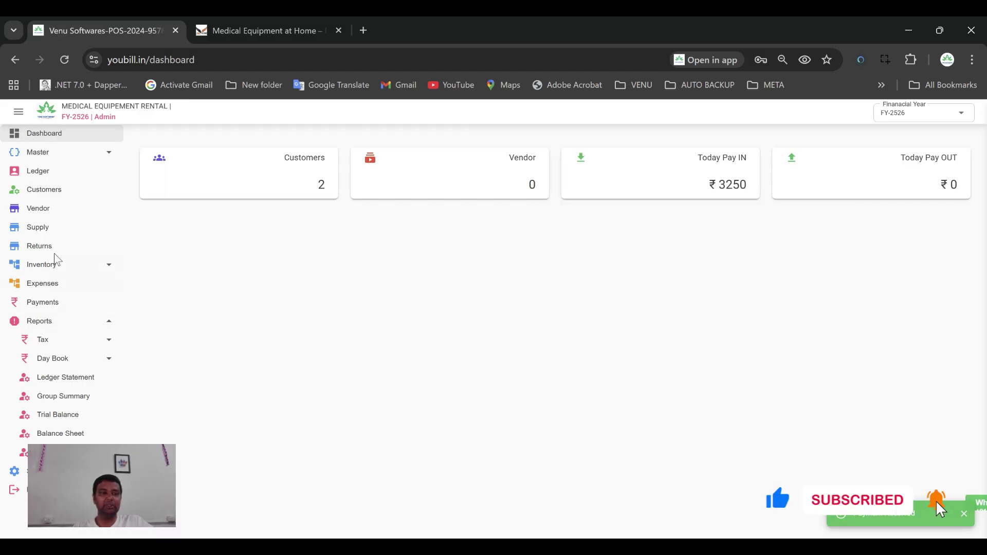
pyautogui.click(38, 227)
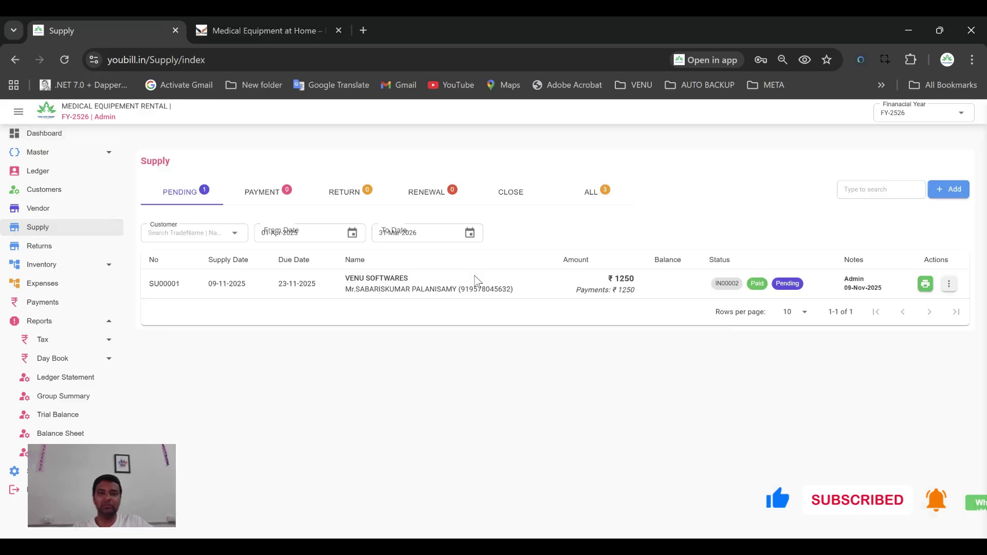
pyautogui.click(590, 192)
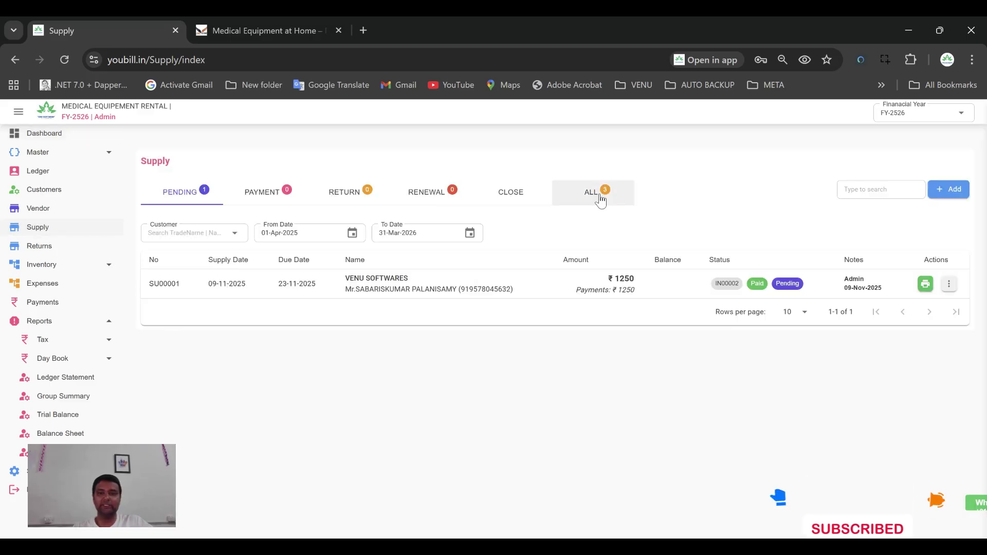
pyautogui.click(45, 134)
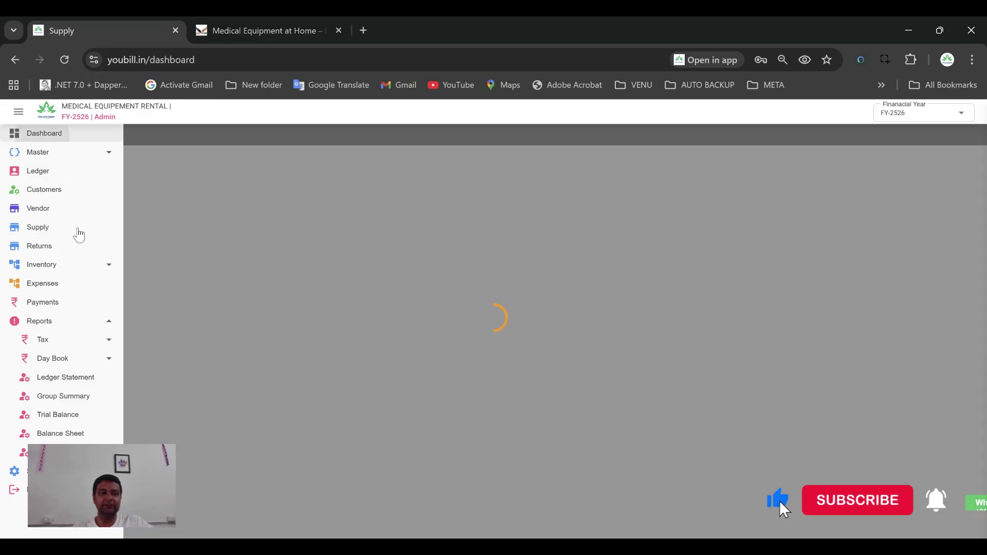
pyautogui.click(39, 226)
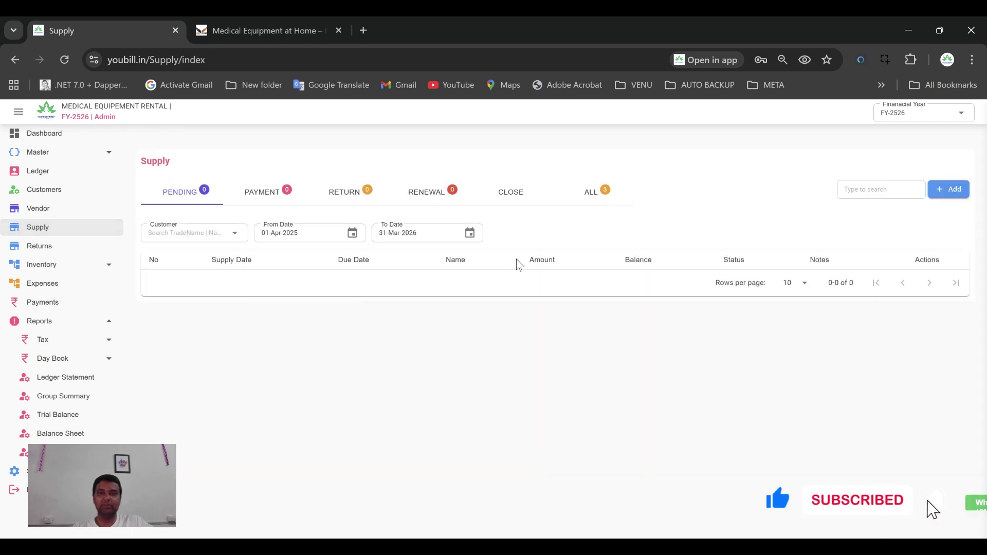
pyautogui.click(591, 192)
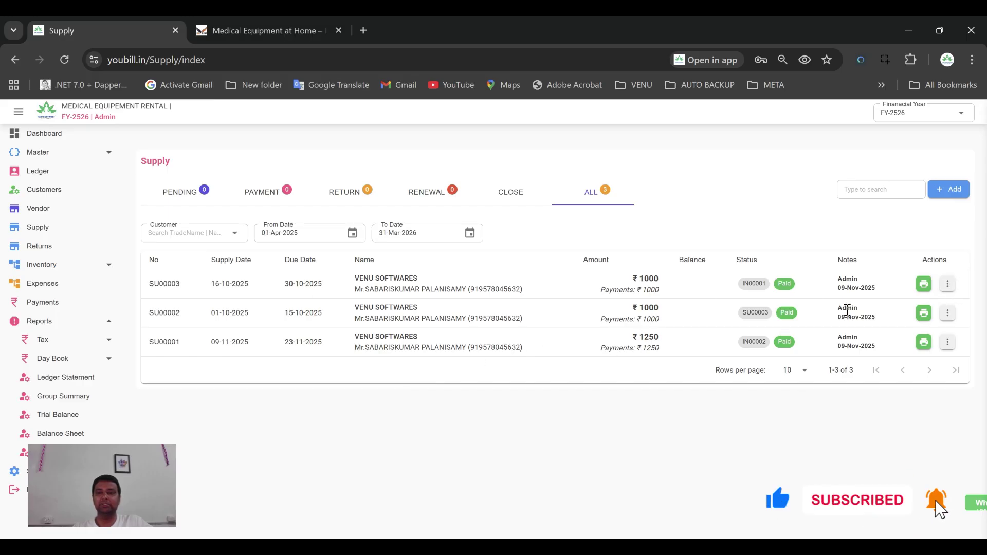
# Review the Returns list, then show every supply record again
pyautogui.click(53, 247)
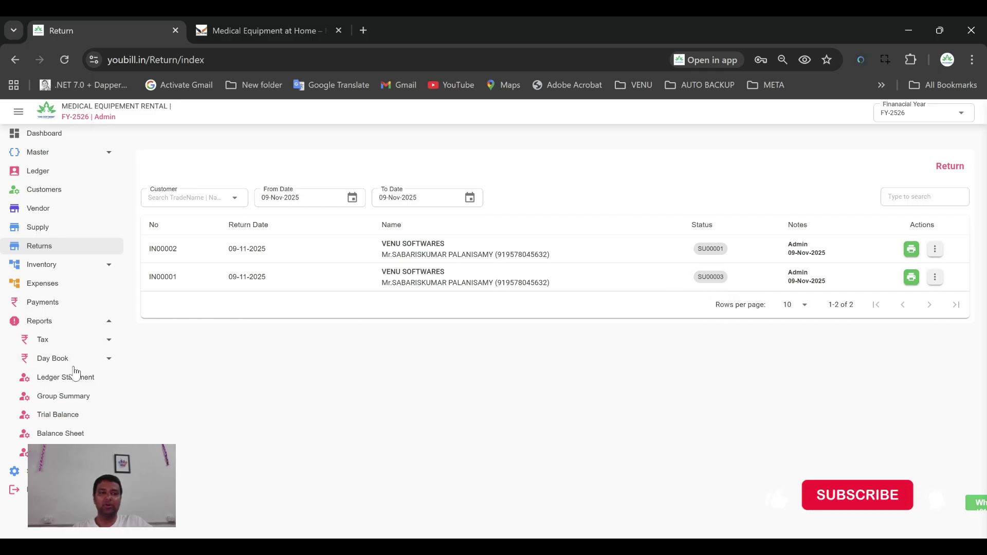
pyautogui.click(60, 232)
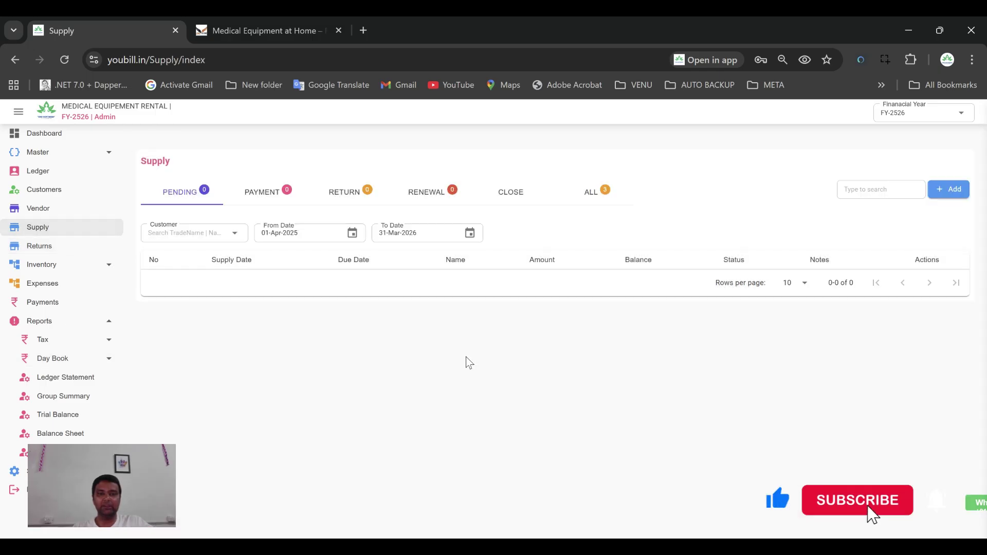
pyautogui.click(617, 208)
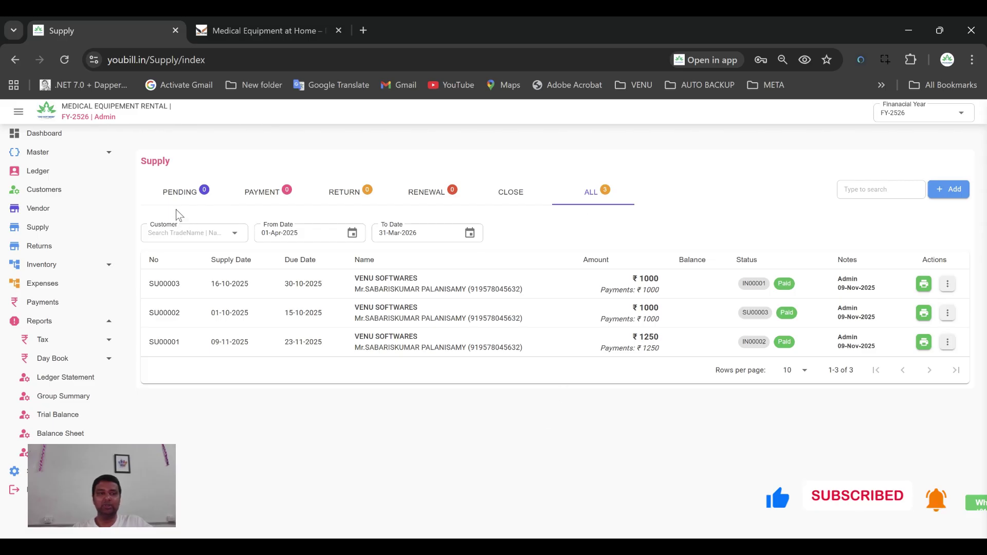
pyautogui.click(56, 321)
# Run the Group Summary for the Customer group and mark its 3250 debit
pyautogui.click(63, 377)
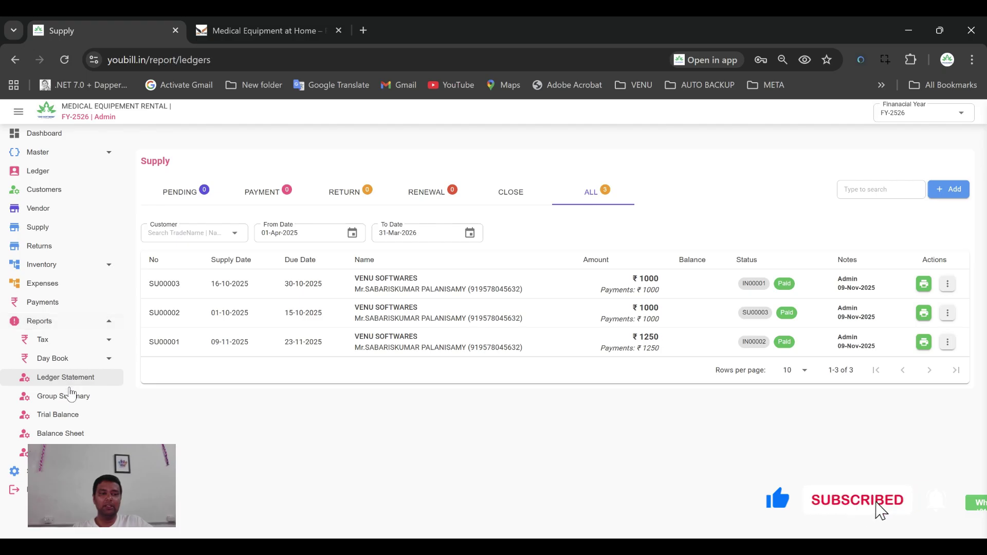
pyautogui.click(72, 396)
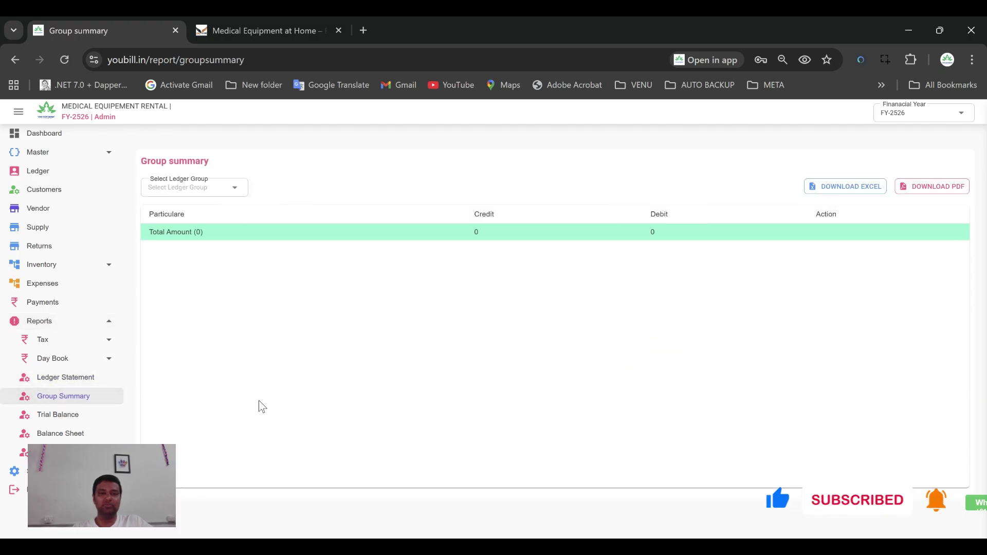
pyautogui.click(203, 187)
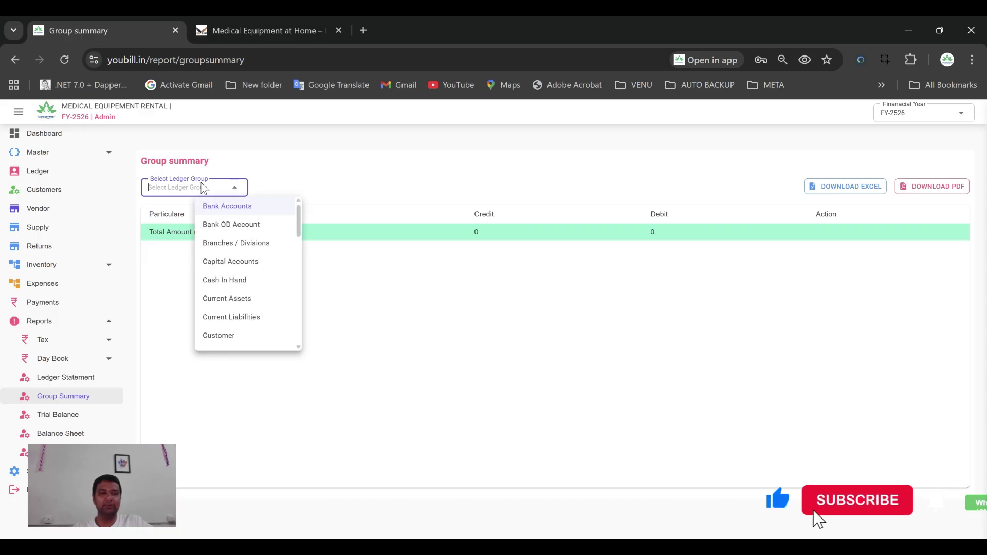
pyautogui.click(238, 337)
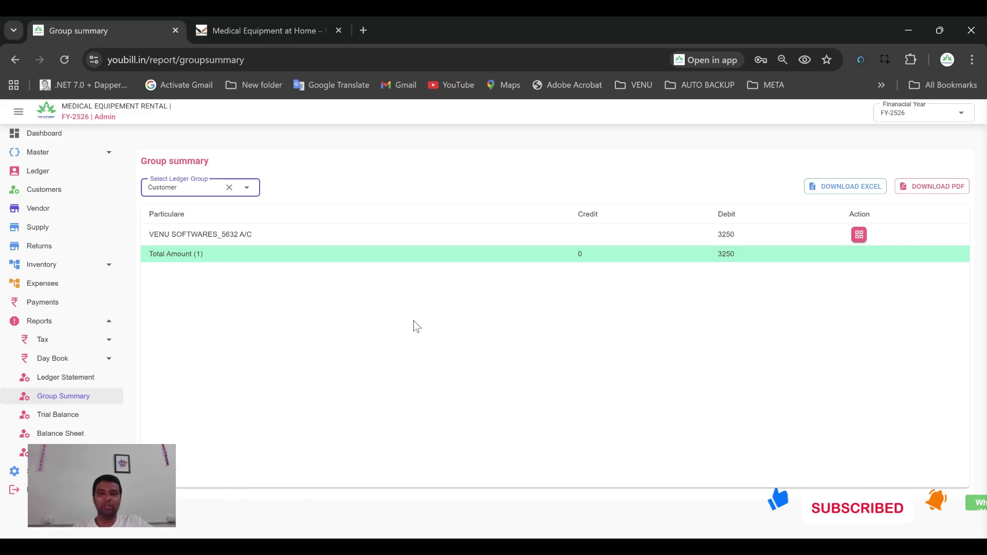
pyautogui.moveTo(719, 237); pyautogui.dragTo(730, 237)
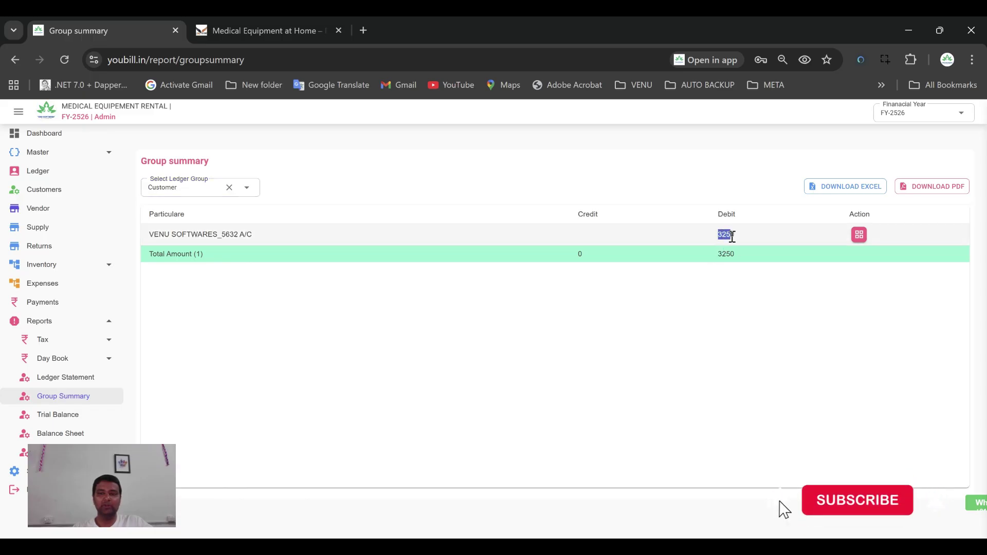
# Re-save the cash payments PAY-00003, PAY-00002 and PAY-00001 on the Payments page
pyautogui.click(45, 302)
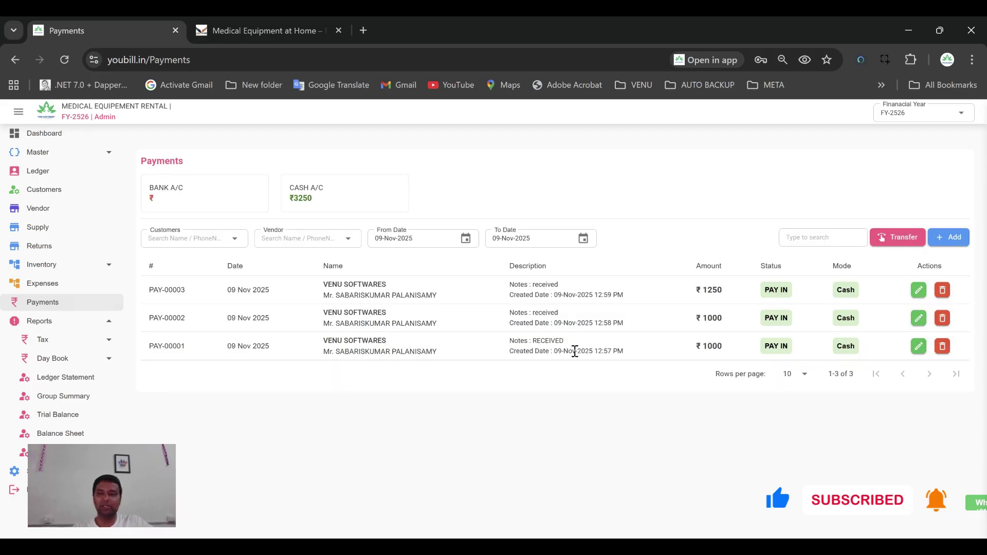
pyautogui.click(919, 289)
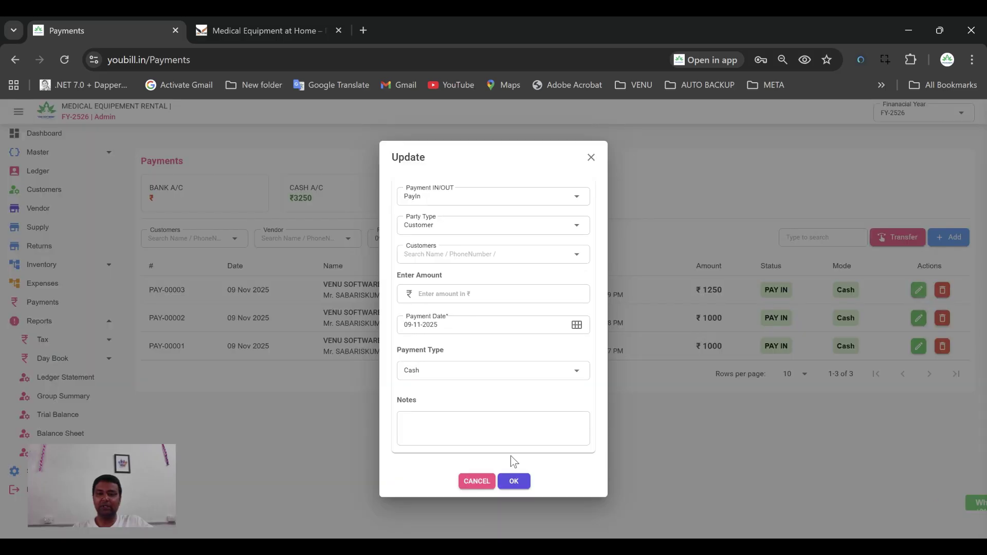
pyautogui.click(513, 488)
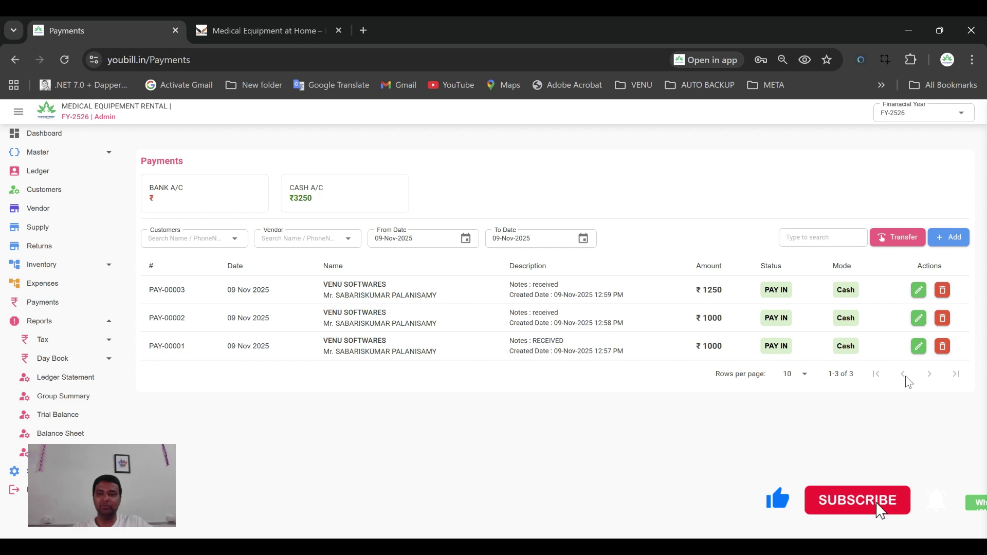
pyautogui.click(919, 318)
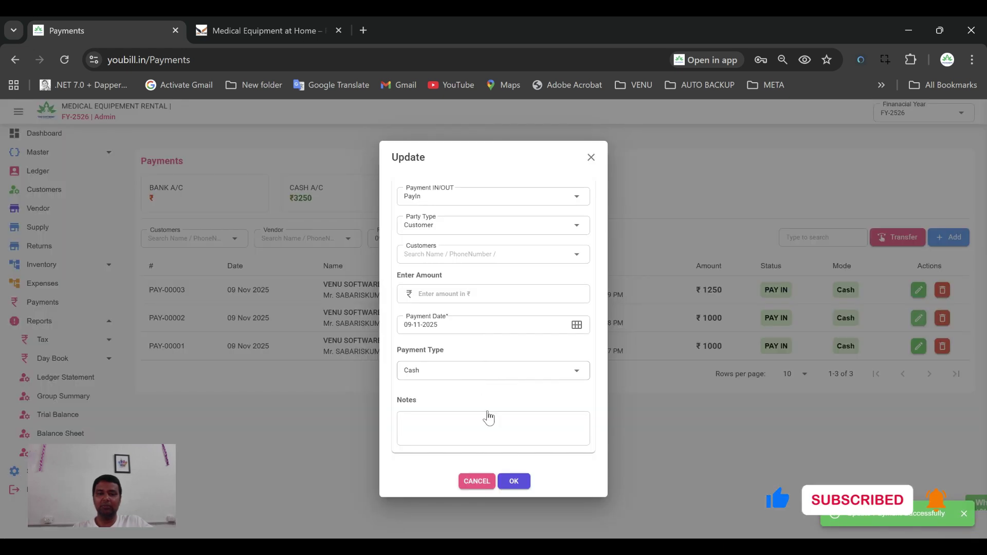
pyautogui.click(514, 487)
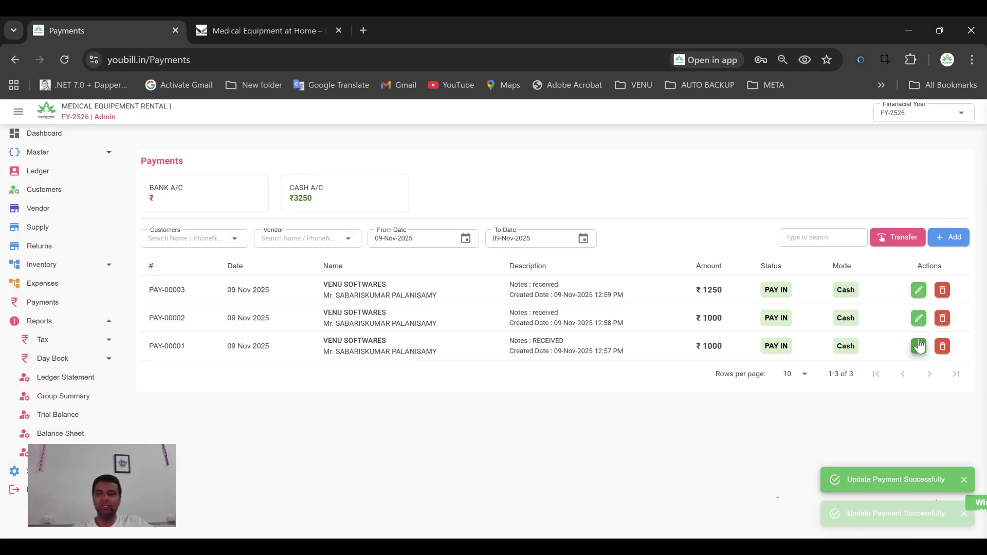
pyautogui.click(919, 346)
pyautogui.click(513, 488)
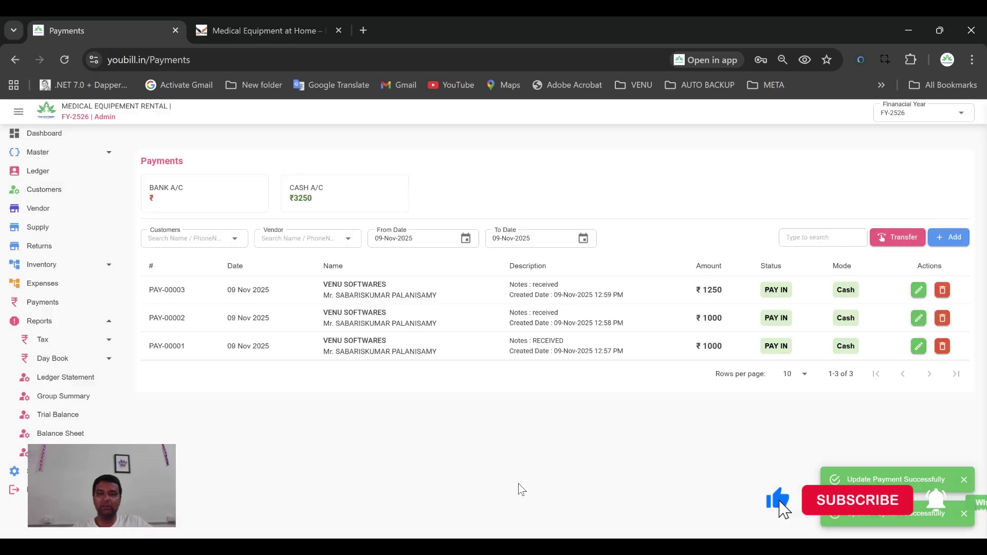
# Show the Ledger Statement entries for the customer's ledger
pyautogui.click(65, 378)
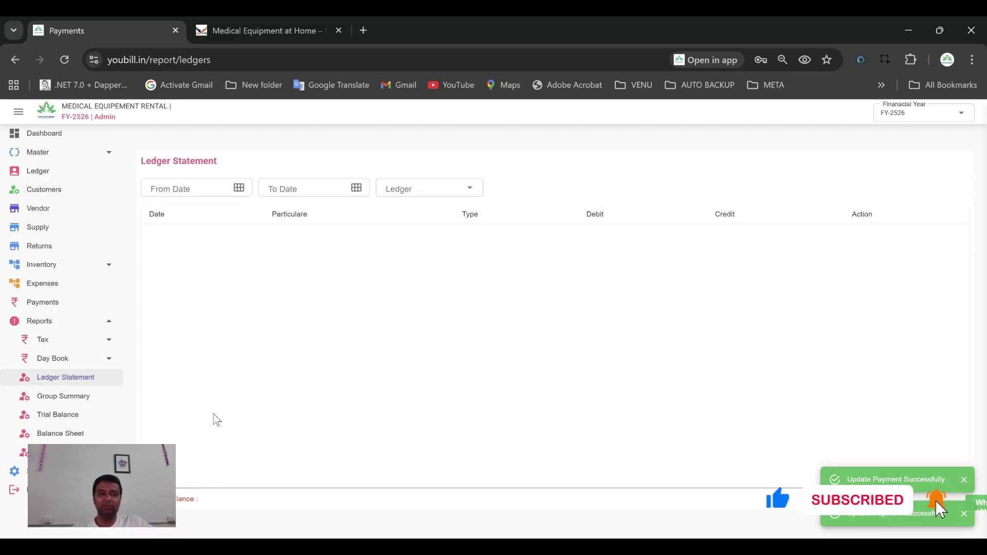
pyautogui.click(401, 190)
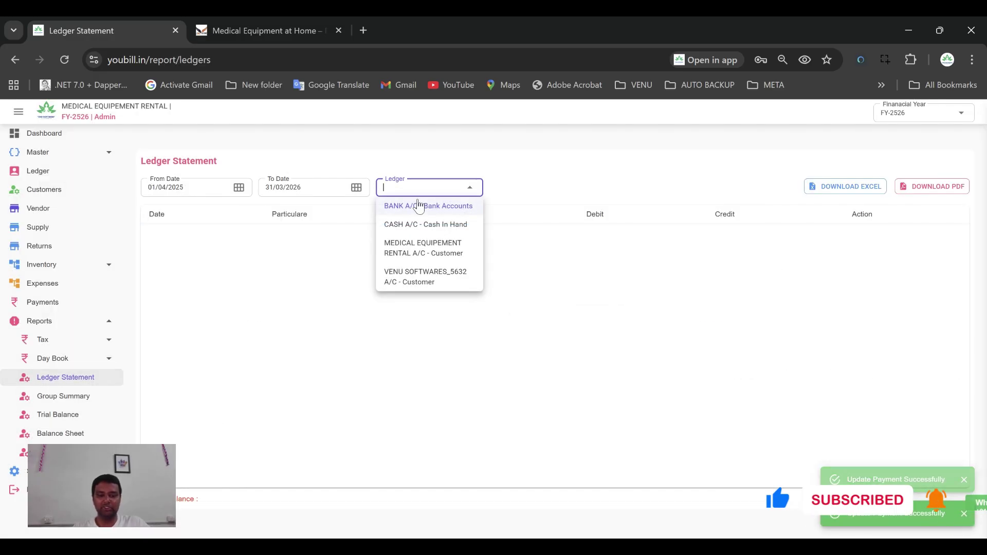
pyautogui.click(414, 279)
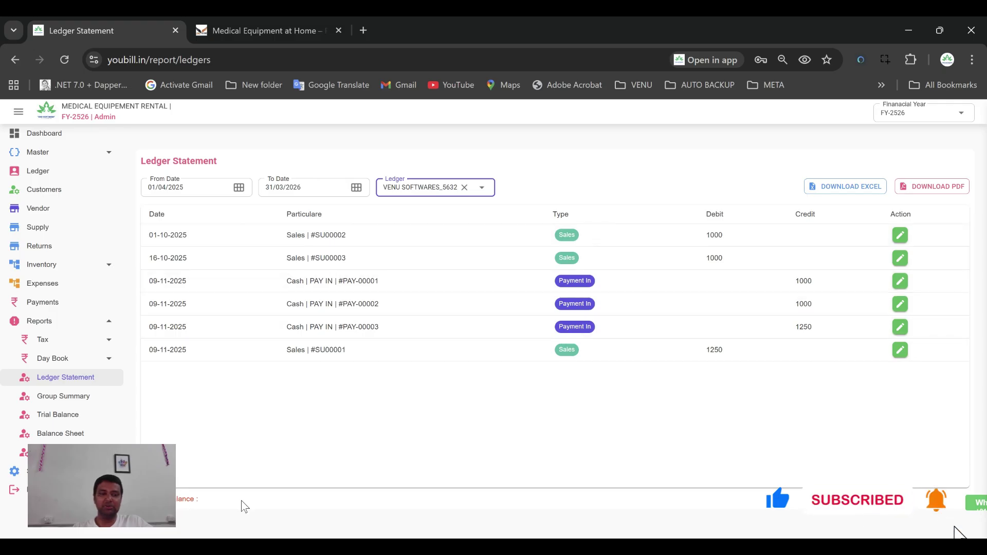
# Summarize the Customer group, then open the Trial Balance showing Cash In Hand debit 3250
pyautogui.click(51, 396)
pyautogui.click(201, 194)
pyautogui.write('cu')
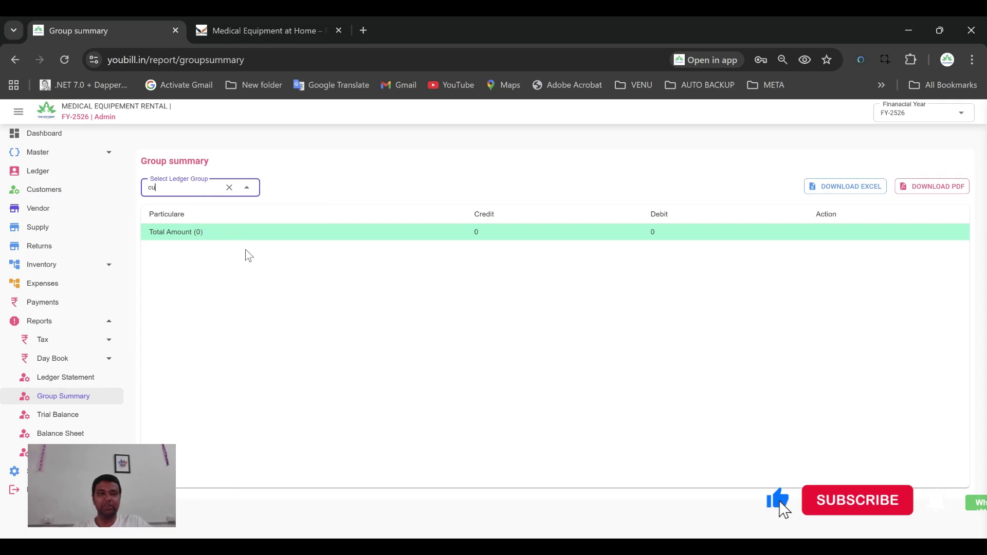
pyautogui.click(231, 280)
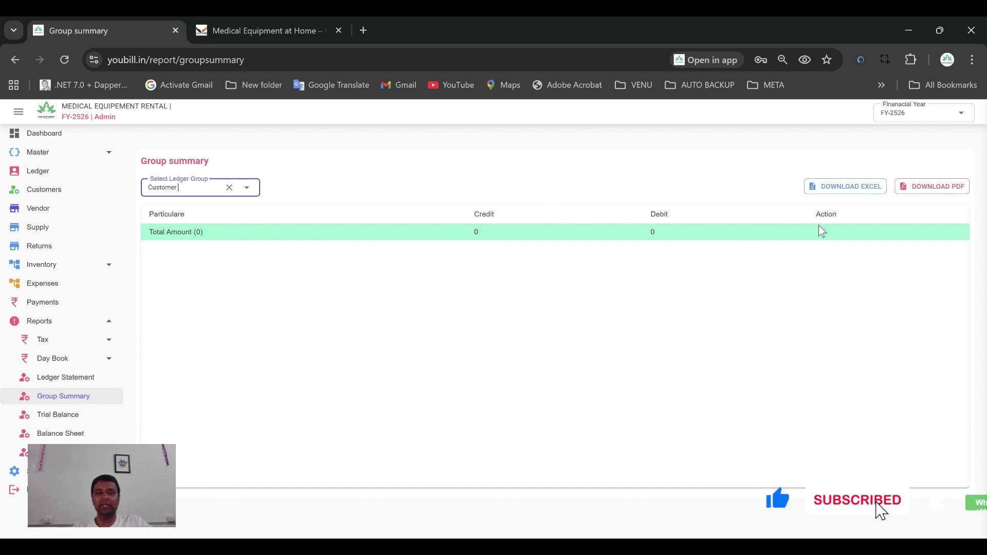
pyautogui.click(49, 415)
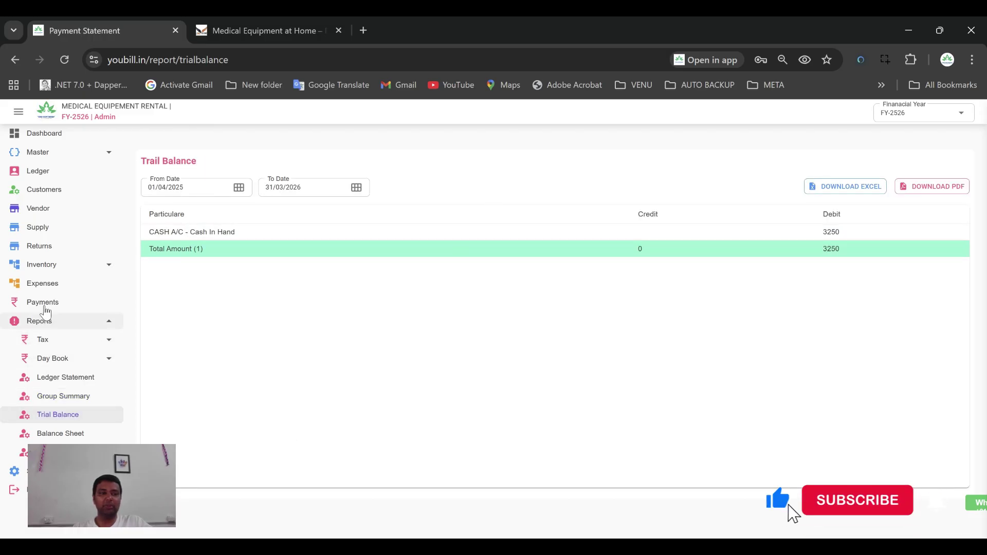
# Review Payments and the Cash In Hand and Bank ledger statements to confirm cash holds 3250
pyautogui.click(45, 305)
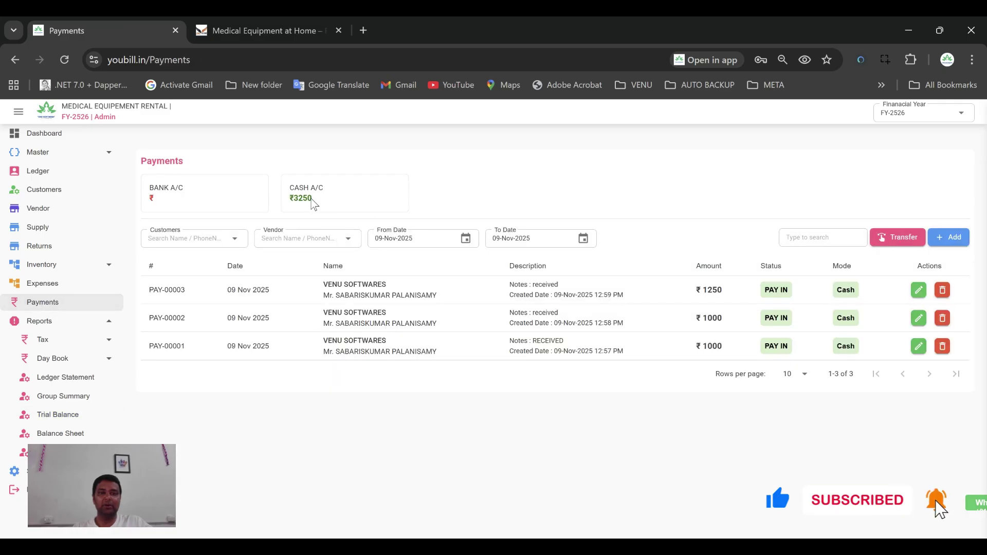
pyautogui.click(48, 381)
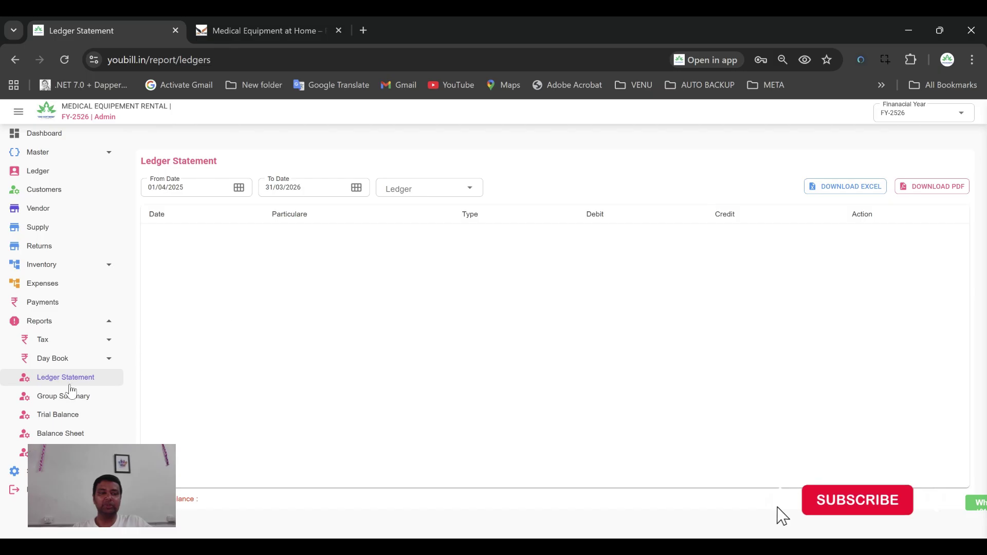
pyautogui.click(77, 394)
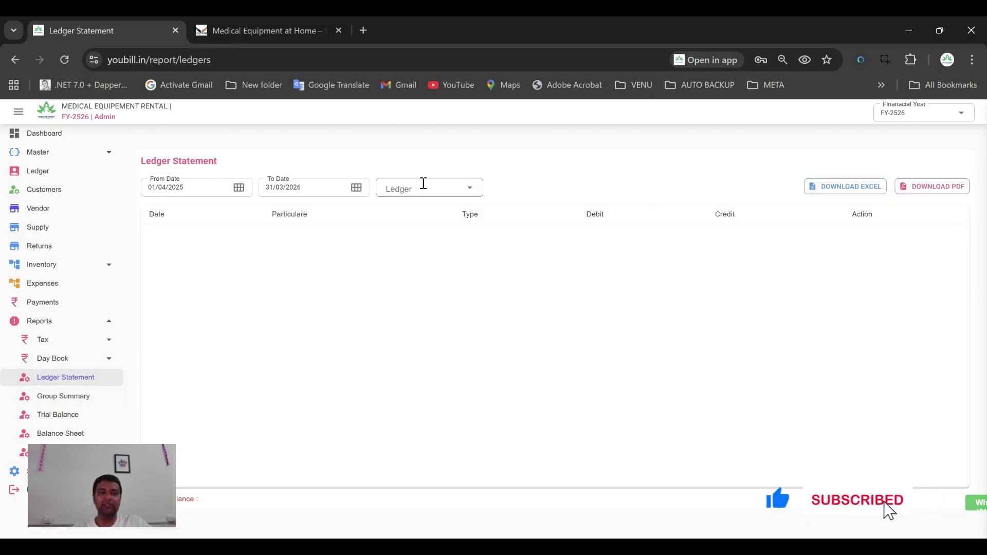
pyautogui.click(424, 186)
pyautogui.click(419, 225)
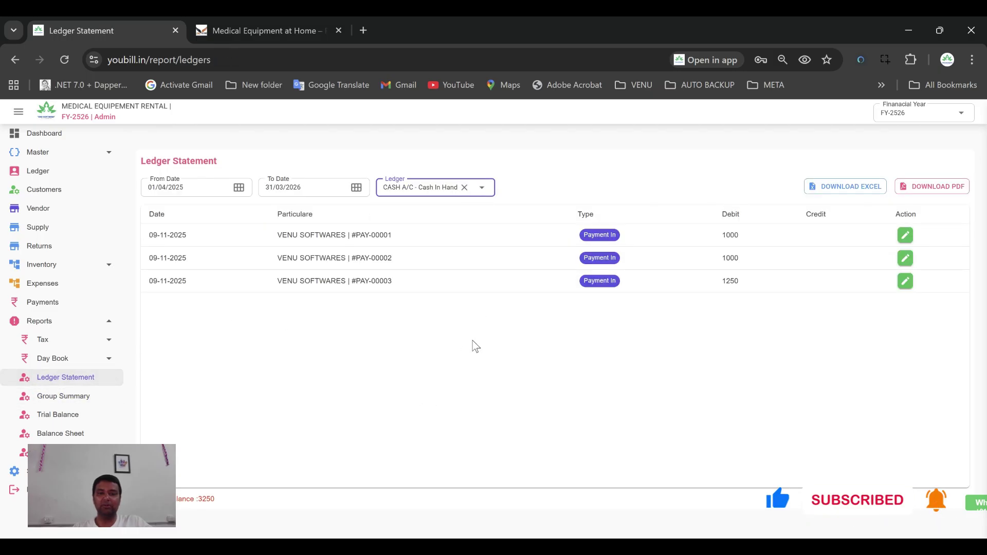
pyautogui.click(465, 188)
pyautogui.click(414, 205)
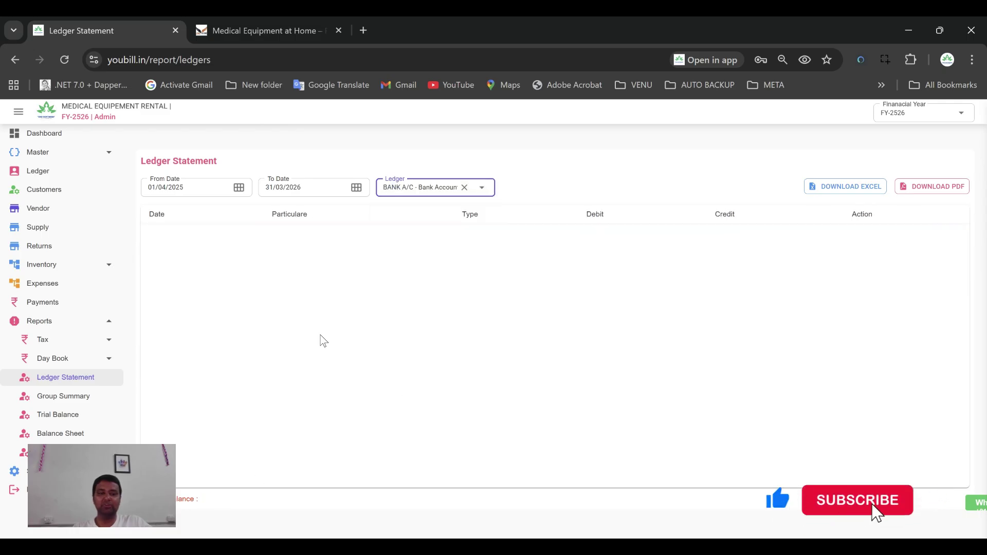
pyautogui.click(59, 303)
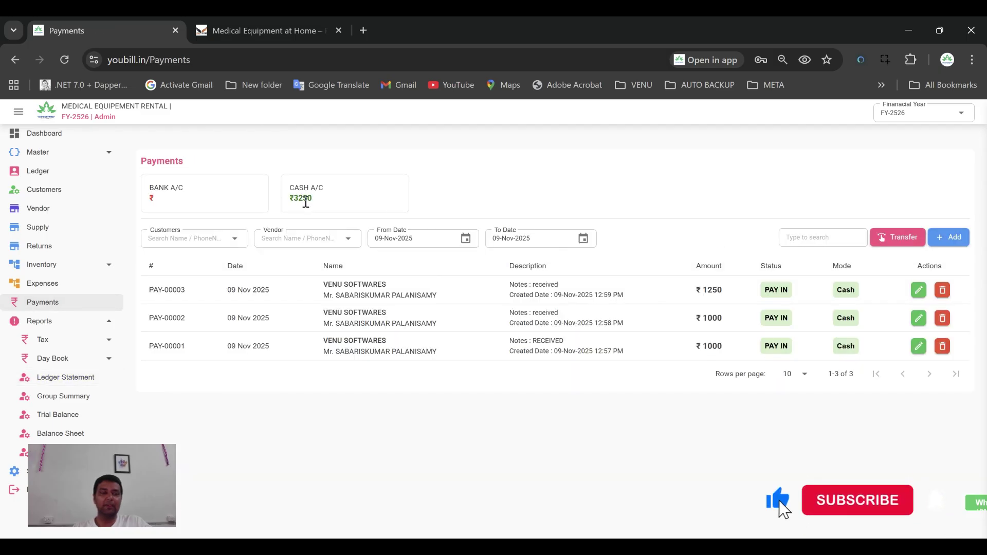
# Switch from Reports to the Bank settings page listing Cash (default) and Bank accounts
pyautogui.click(40, 322)
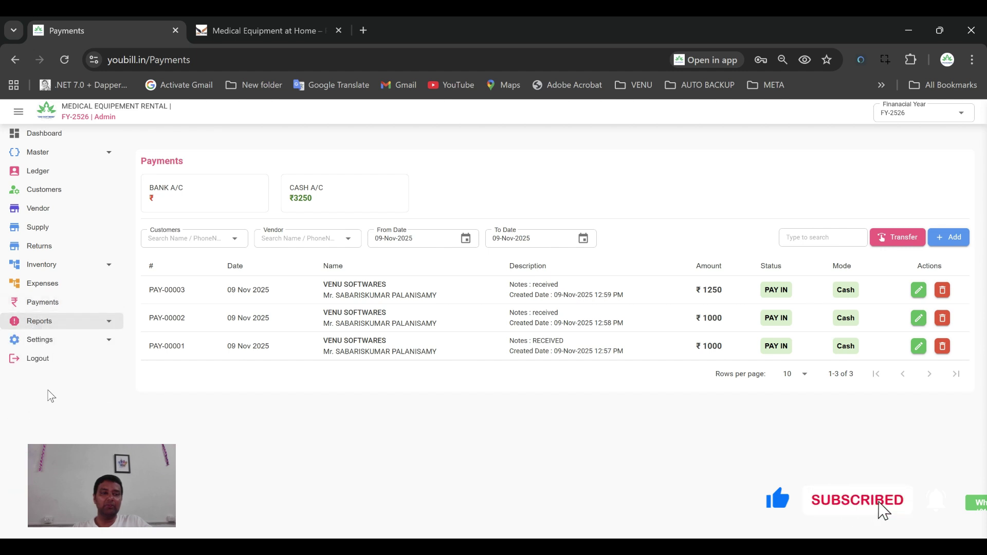
pyautogui.click(45, 341)
pyautogui.click(45, 359)
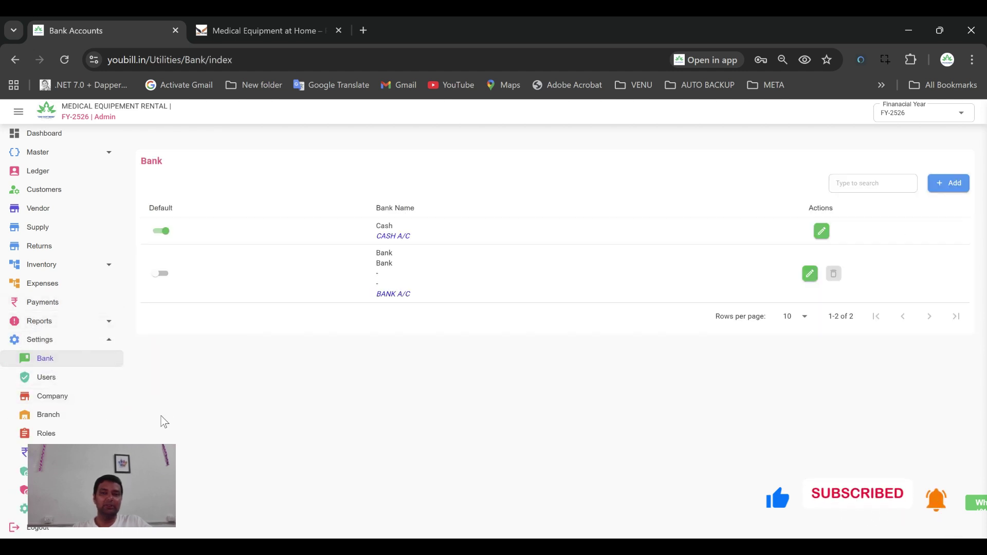